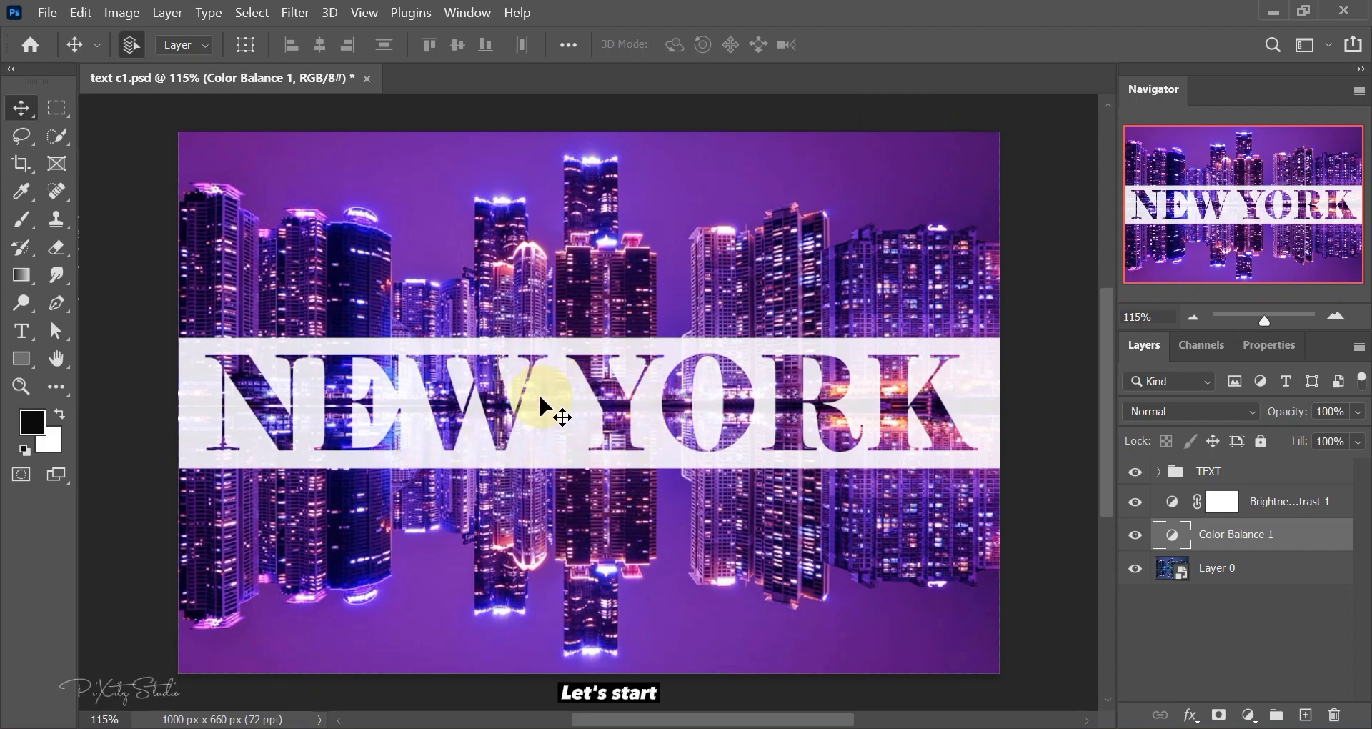
# Drag text c1.jpg from File Explorer into Photoshop to open it as its own document
pyautogui.click(500, 723)
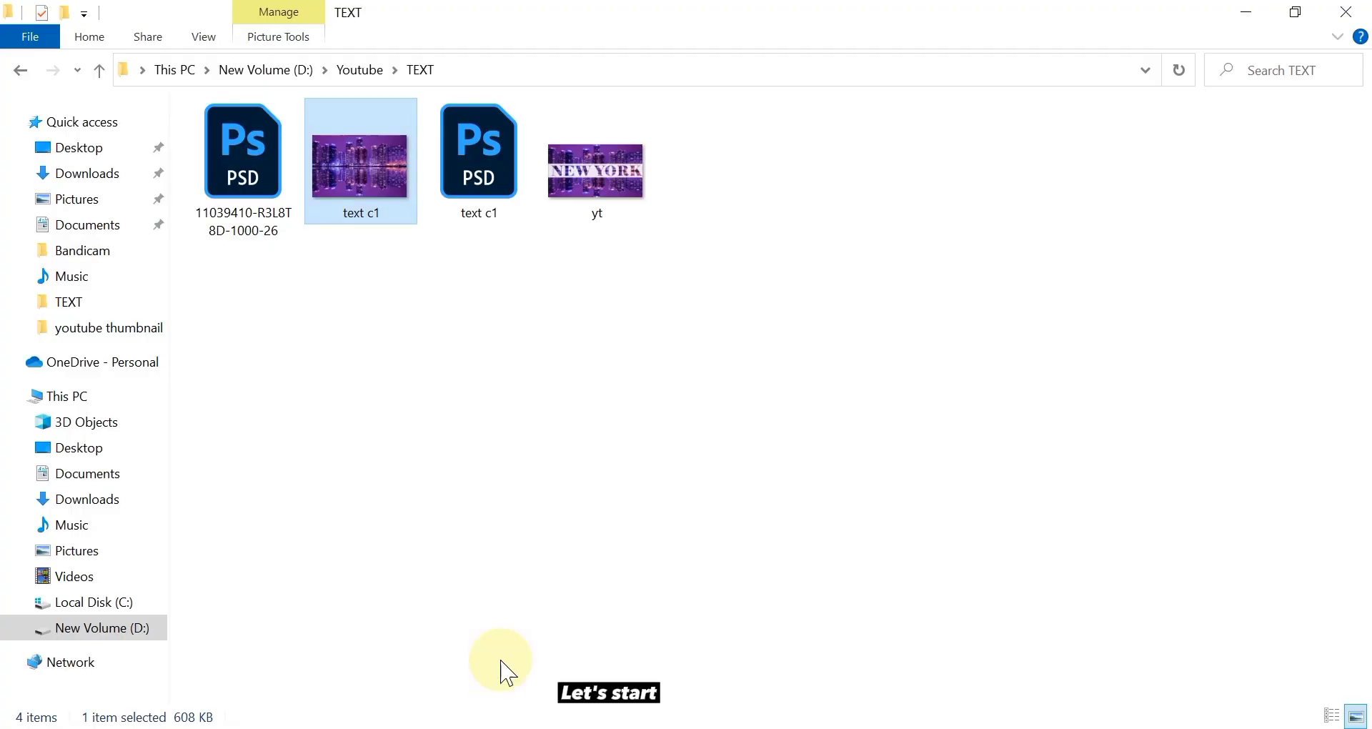
pyautogui.moveTo(389, 180); pyautogui.dragTo(570, 621)
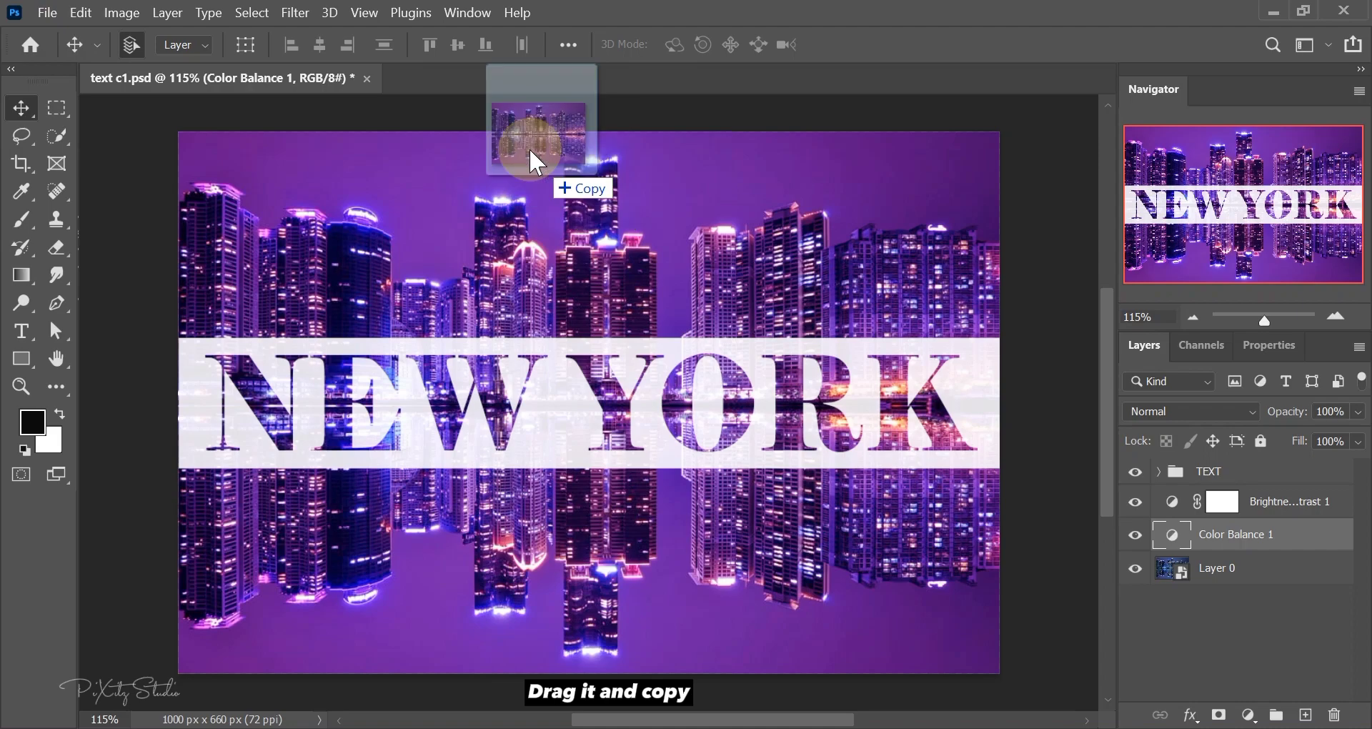
pyautogui.moveTo(569, 623); pyautogui.dragTo(488, 86)
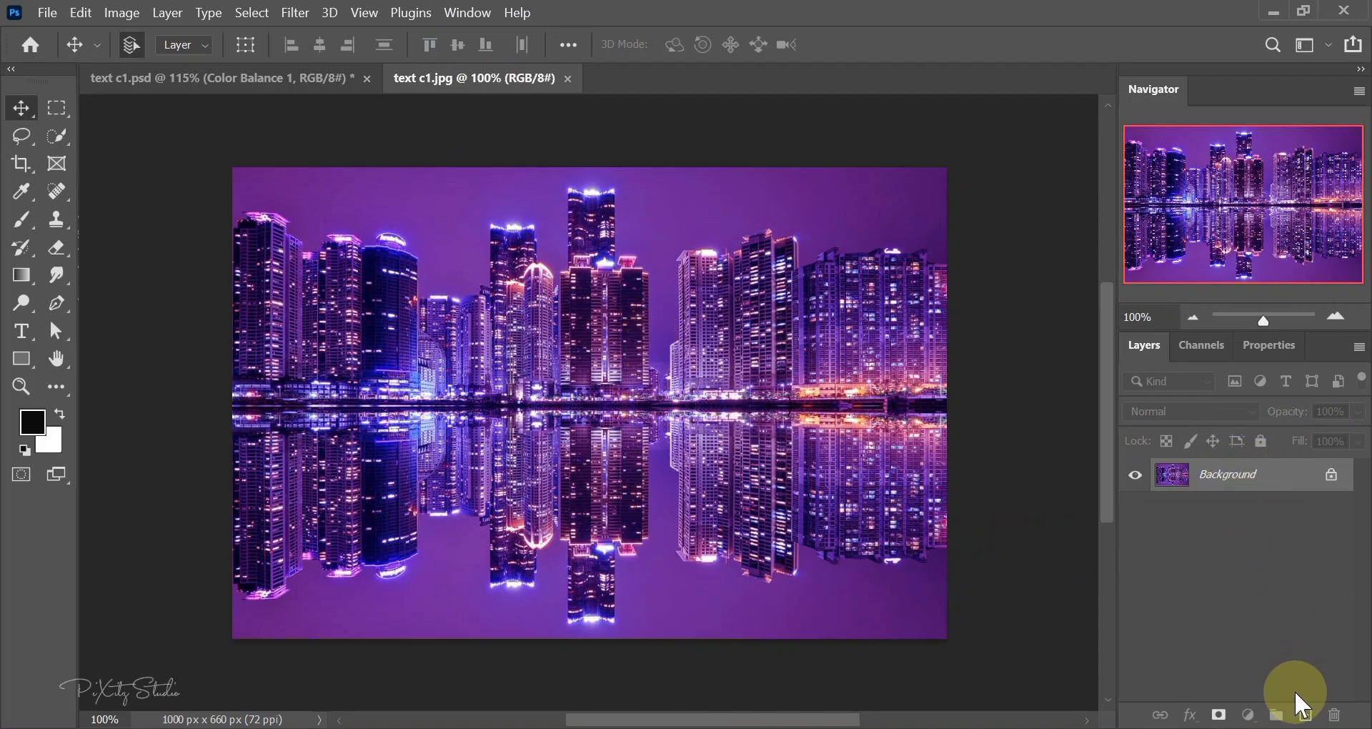
# Add an empty Layer 1 above the Background layer
pyautogui.click(1307, 716)
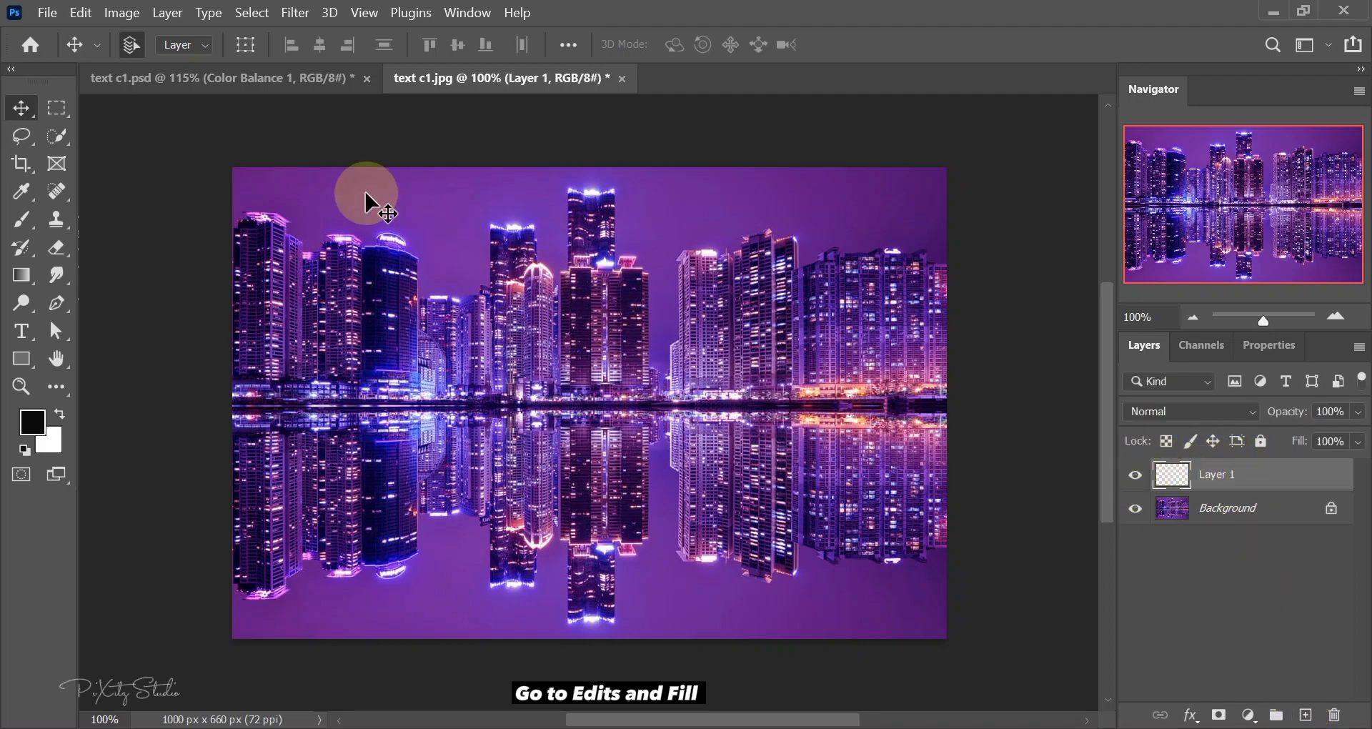
# Fill Layer 1 with White at Normal mode and 100% opacity using Edit > Fill
pyautogui.click(89, 13)
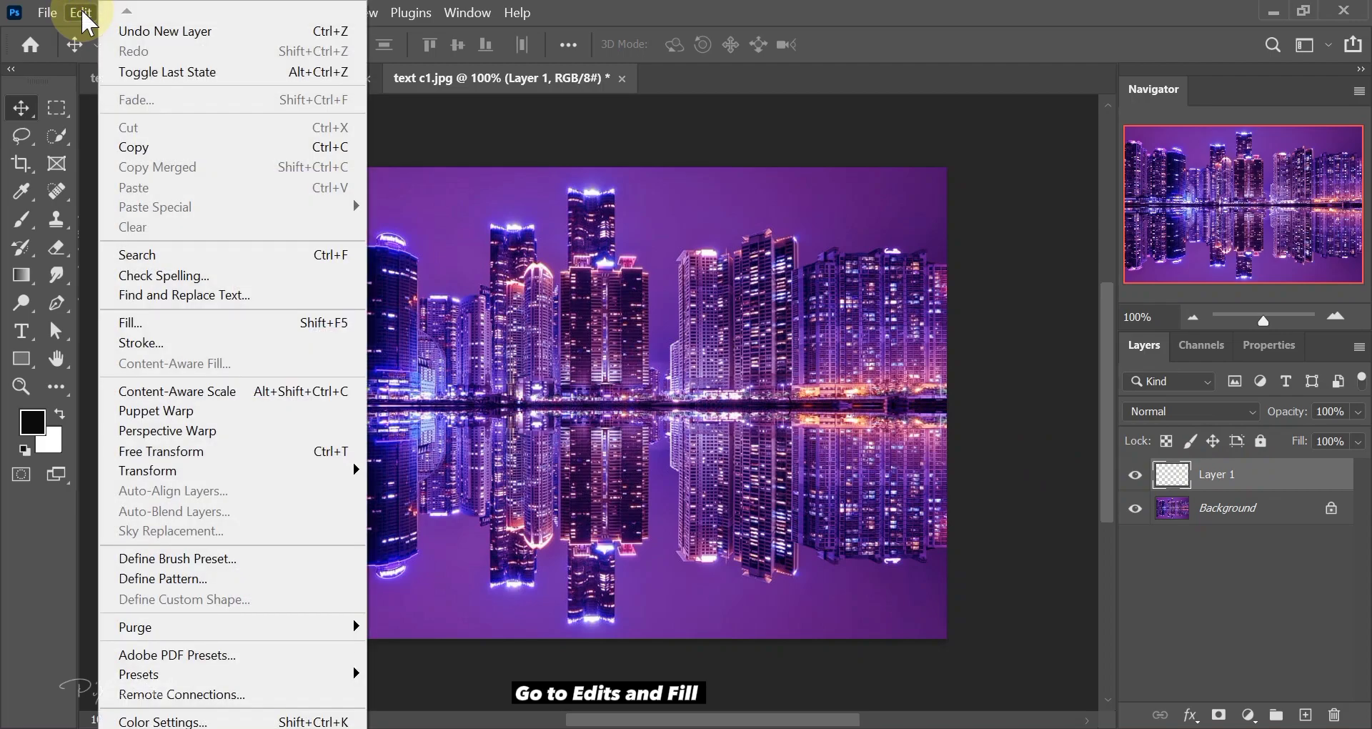
pyautogui.click(277, 322)
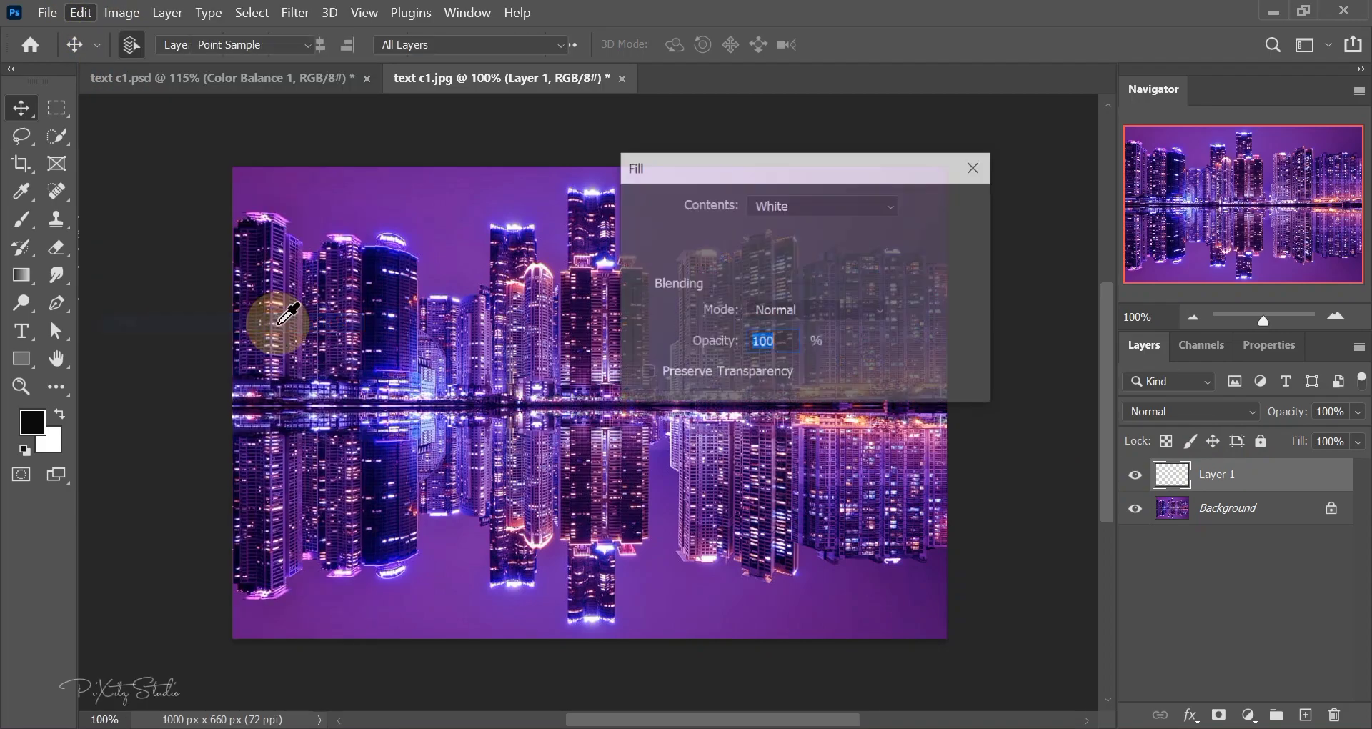
pyautogui.click(867, 210)
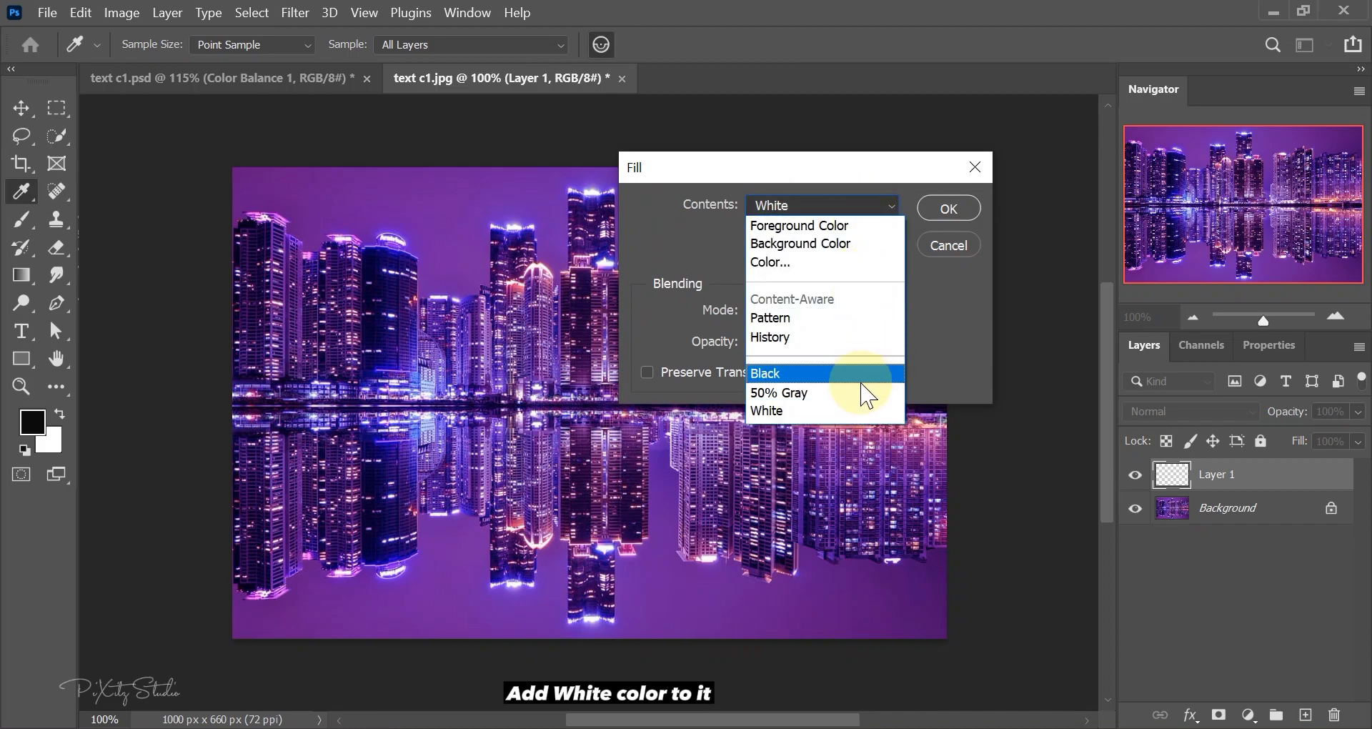
pyautogui.click(857, 408)
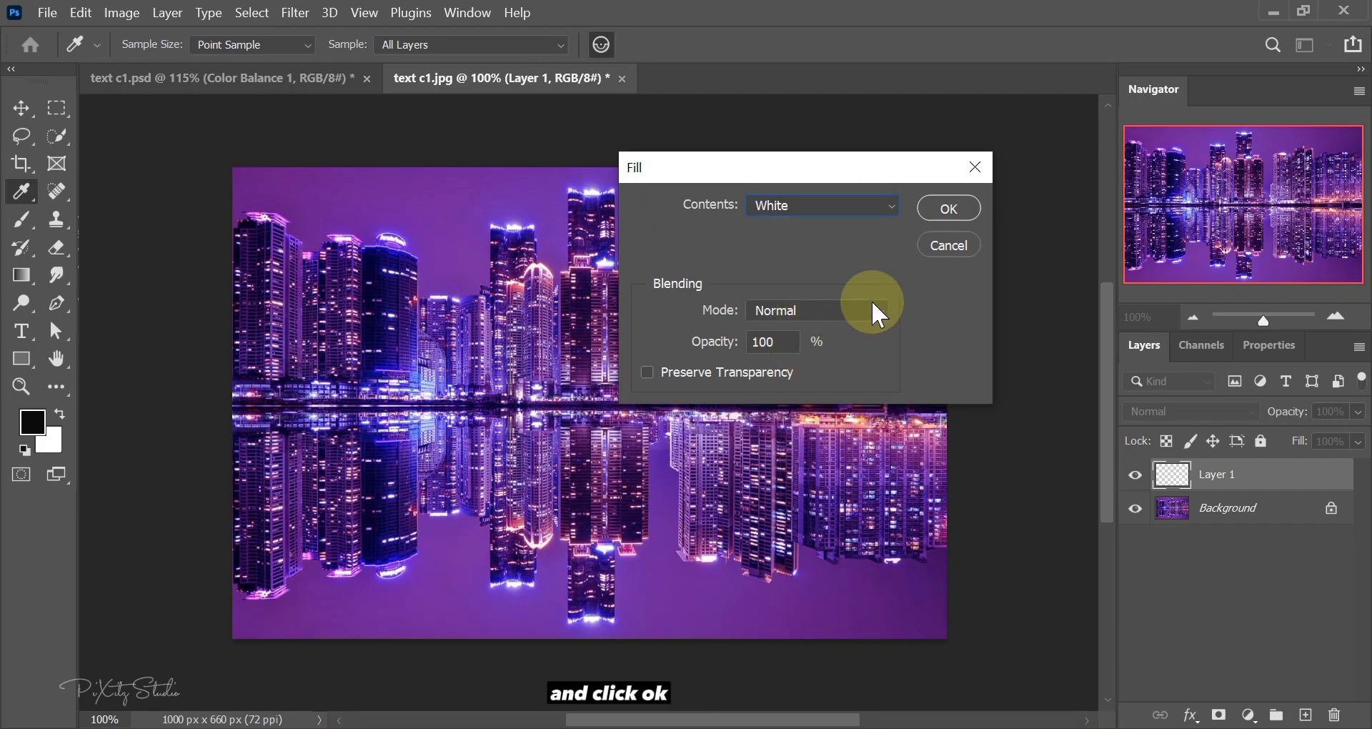
pyautogui.click(952, 207)
pyautogui.press('v')
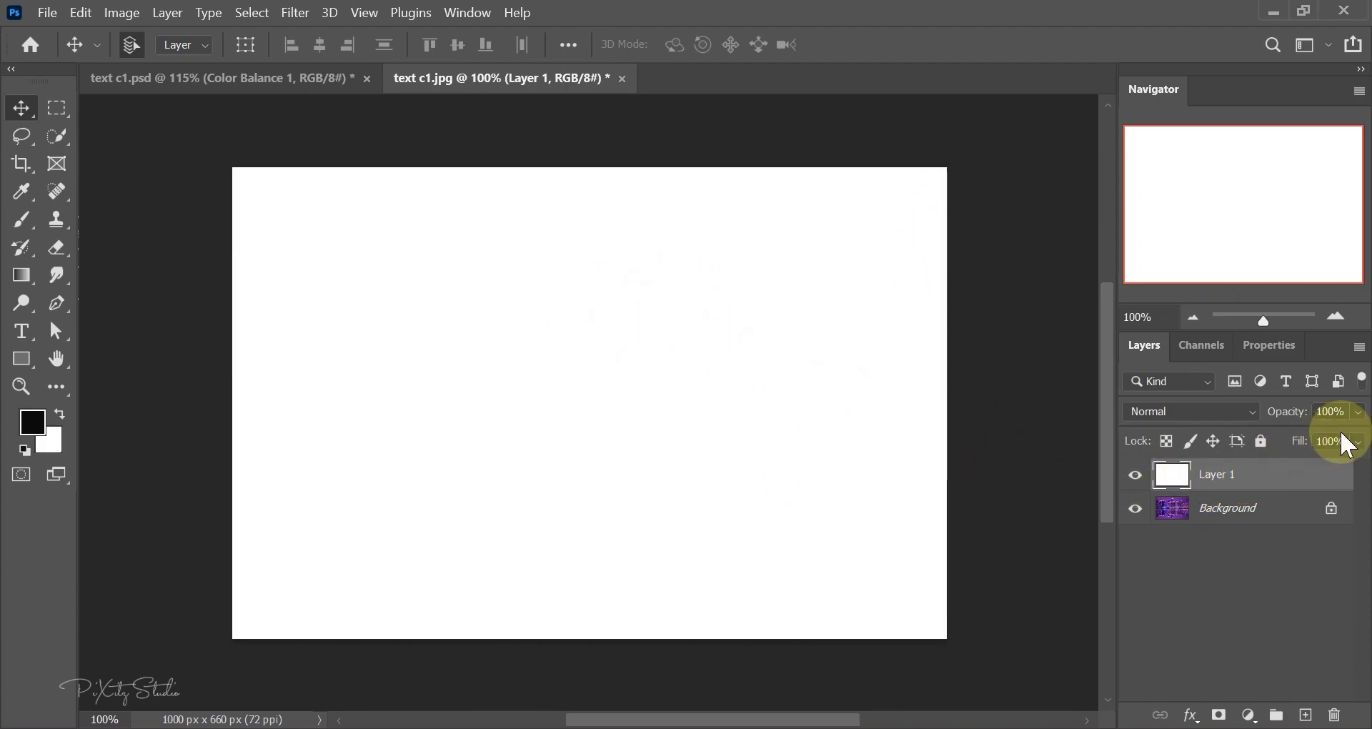
# Lower Layer 1's opacity to 84% so the skyline shows faintly through
pyautogui.click(1357, 412)
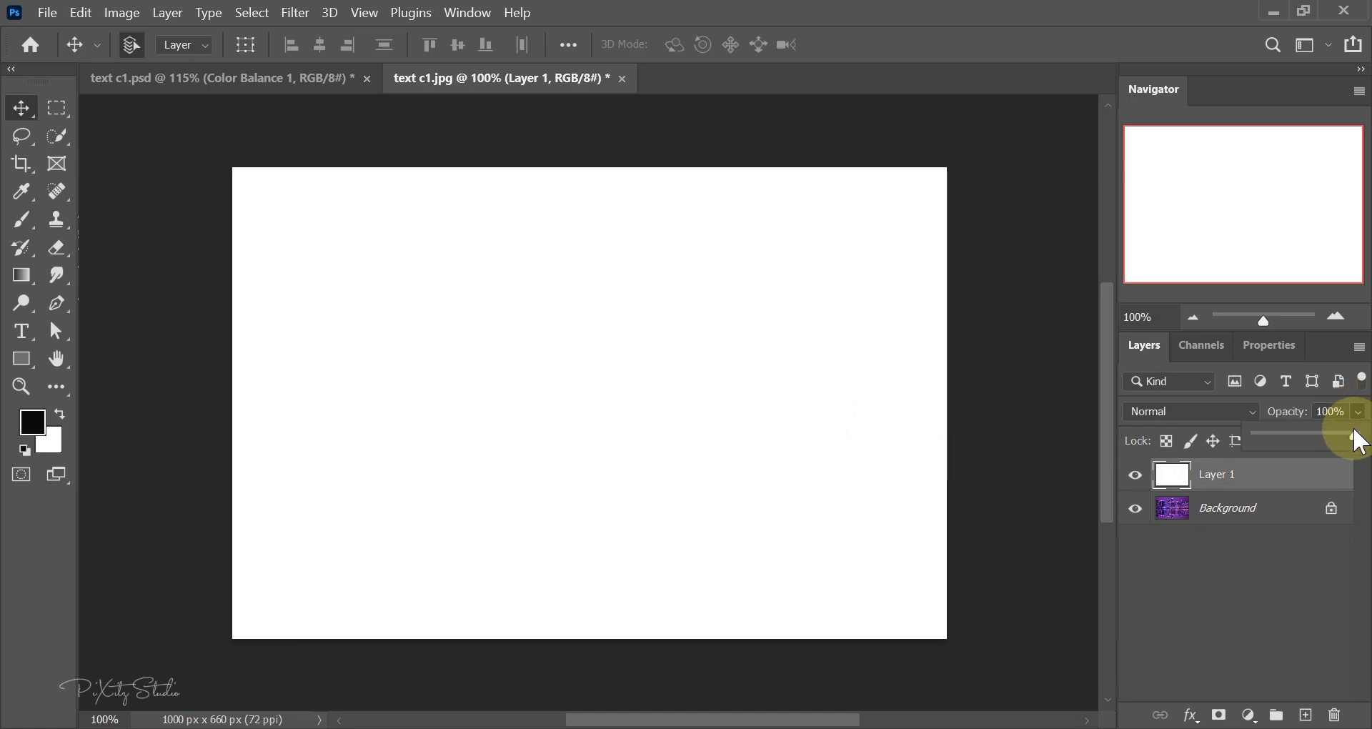
pyautogui.moveTo(1357, 435); pyautogui.dragTo(1338, 434)
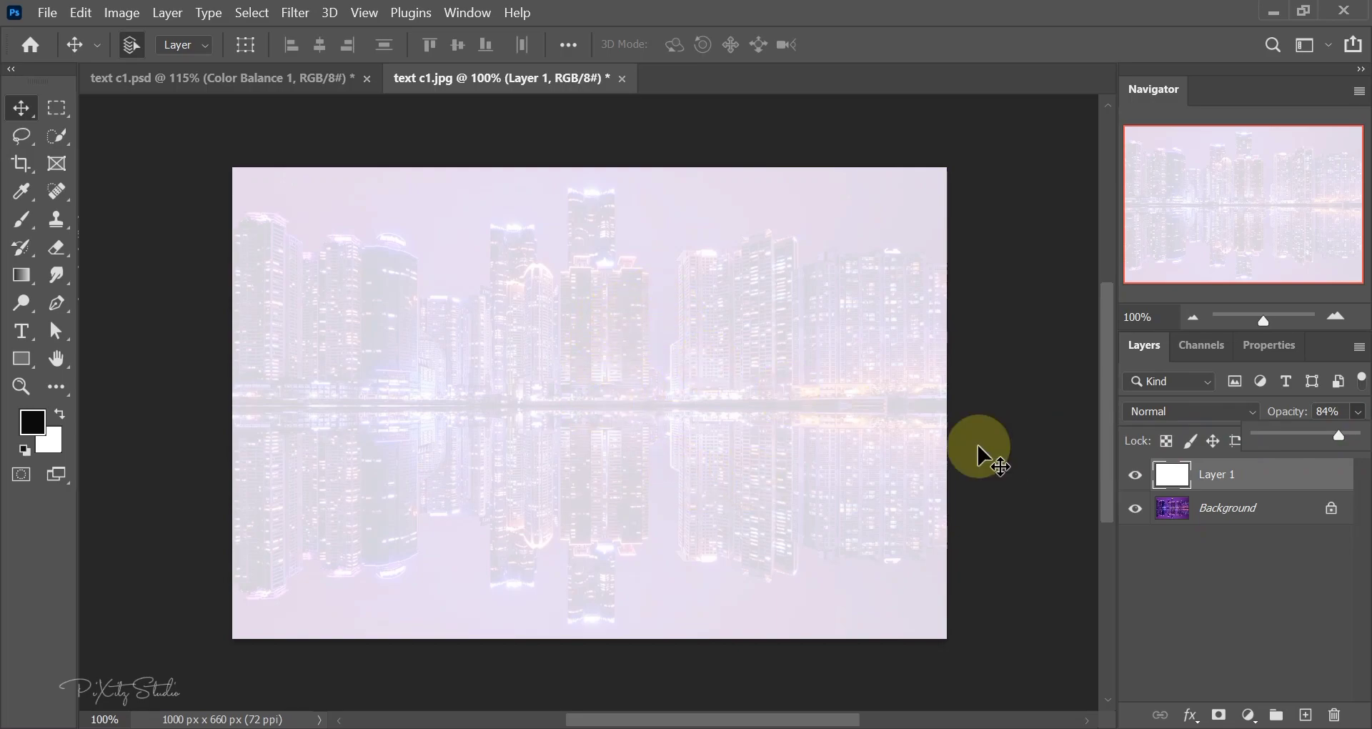
pyautogui.click(1214, 483)
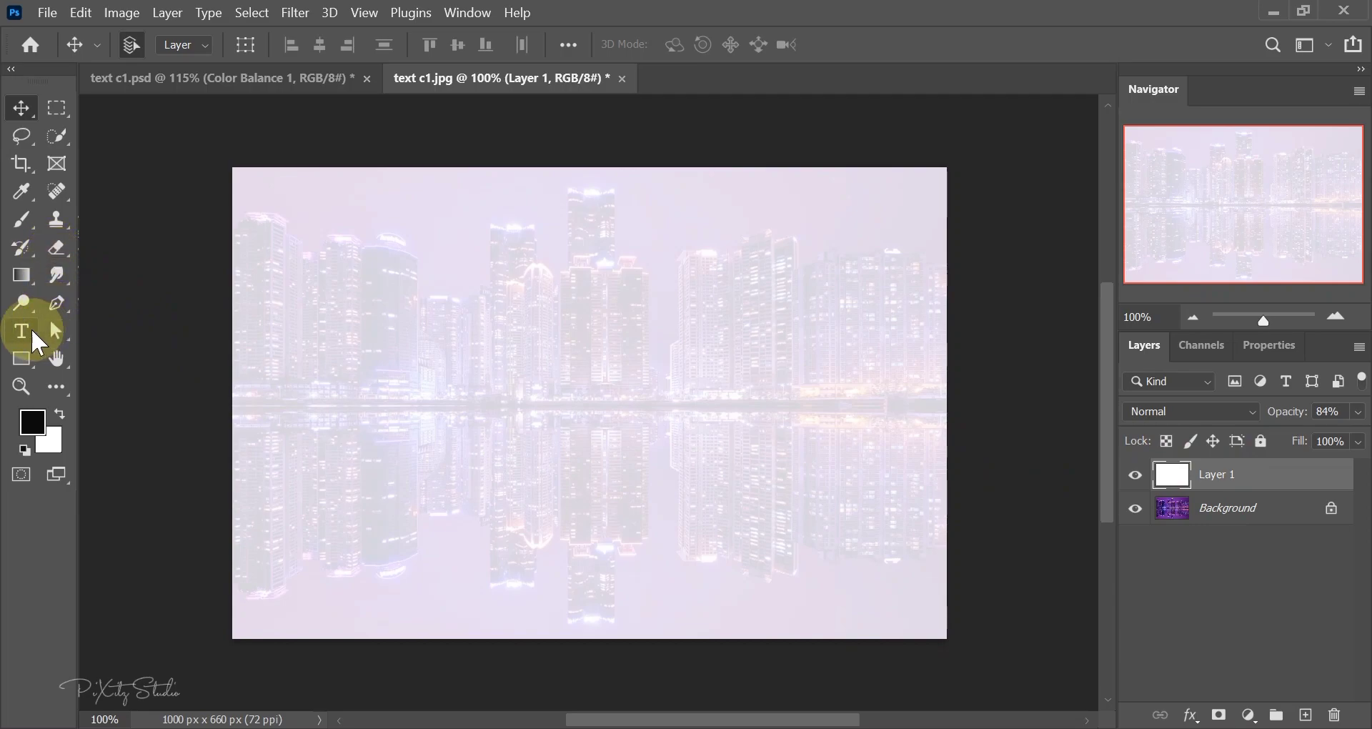
# Add the text NEW YORK CITY in Elephant 72 pt black across the photo
pyautogui.click(26, 335)
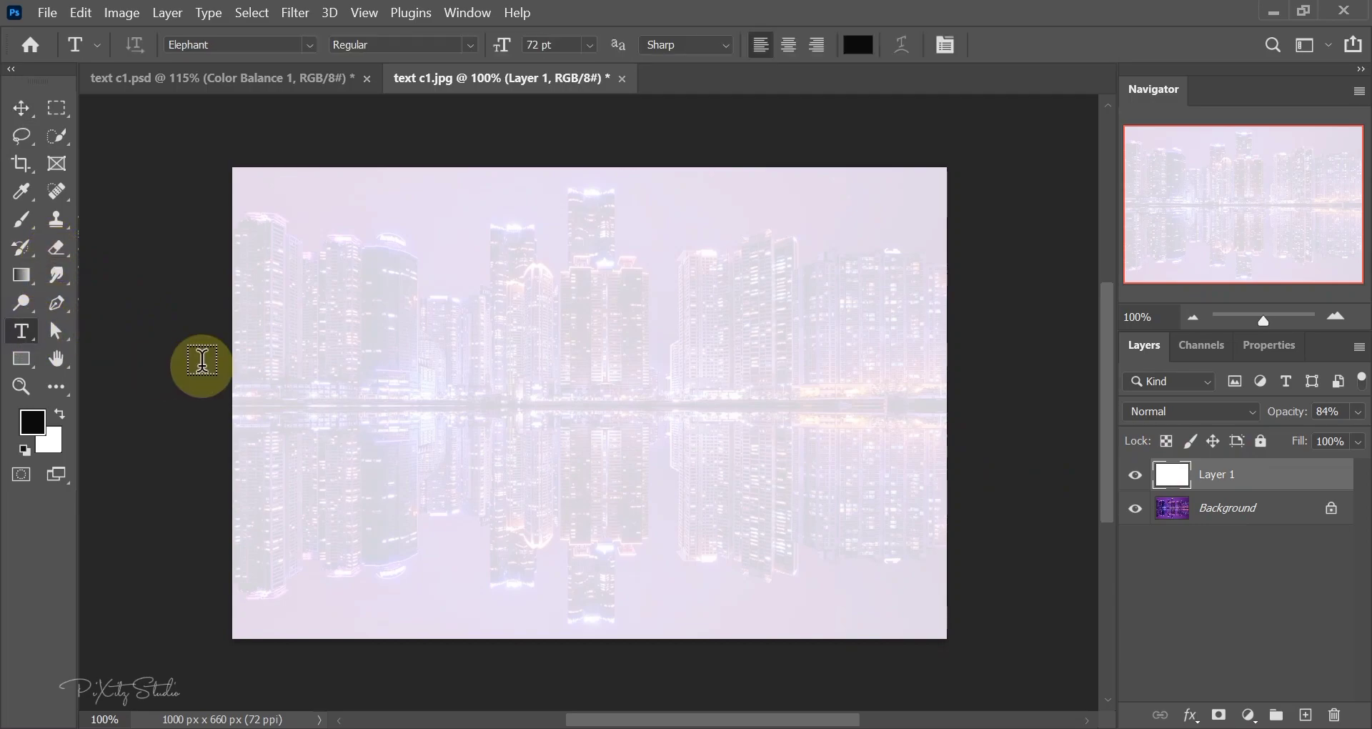
pyautogui.click(267, 413)
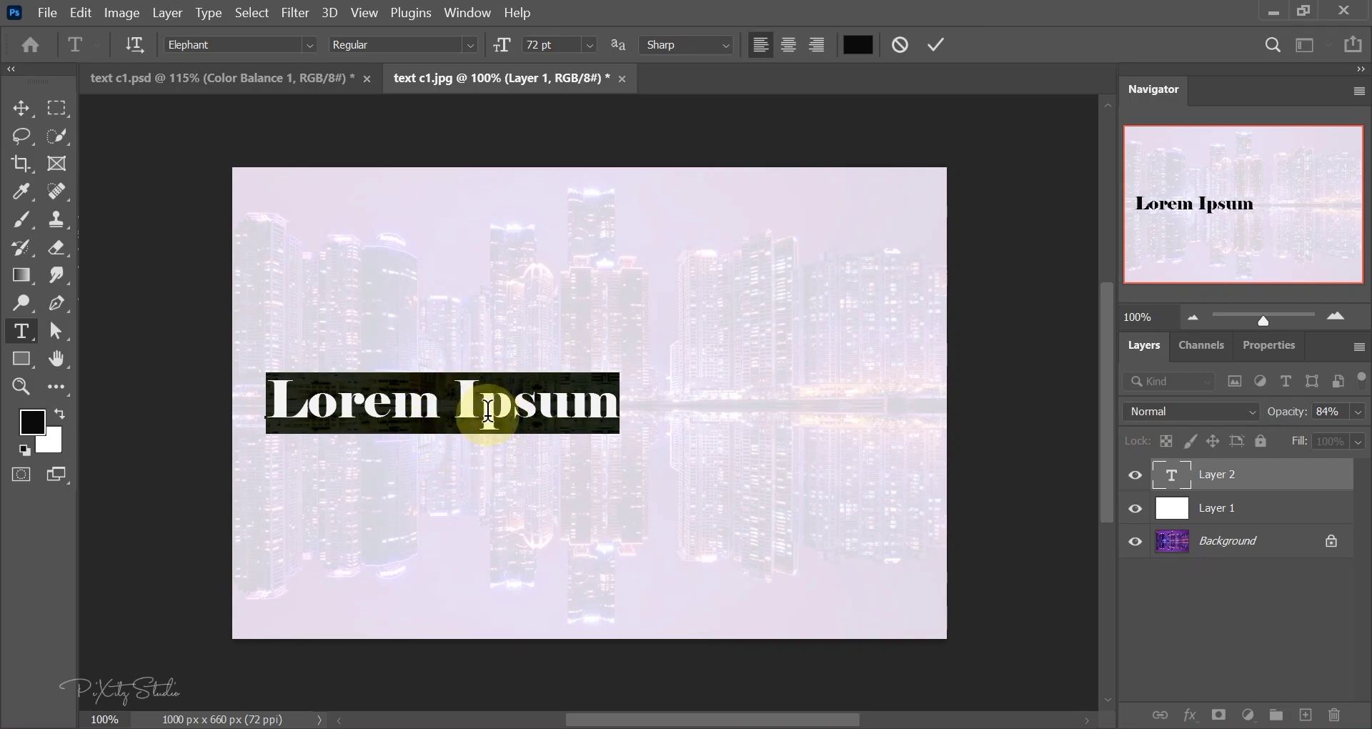
pyautogui.write('NEW YO')
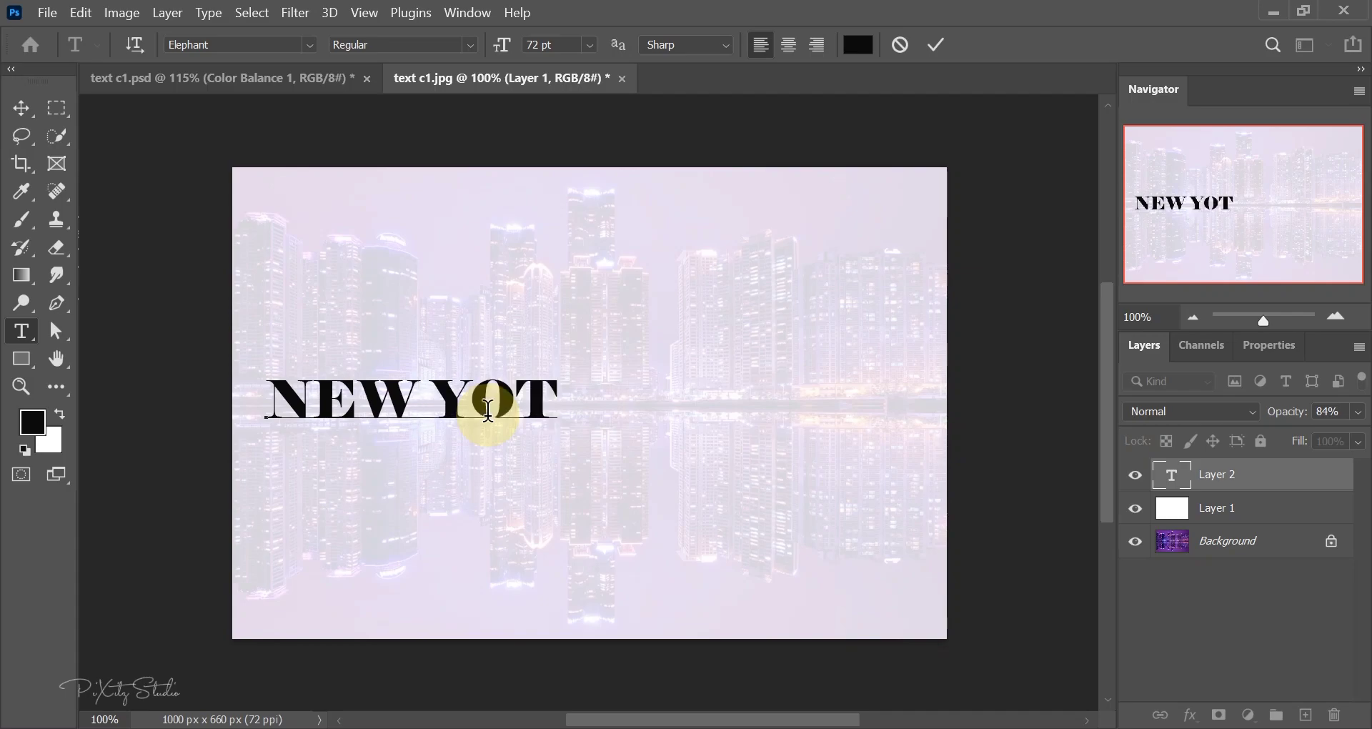
pyautogui.write('RK CI')
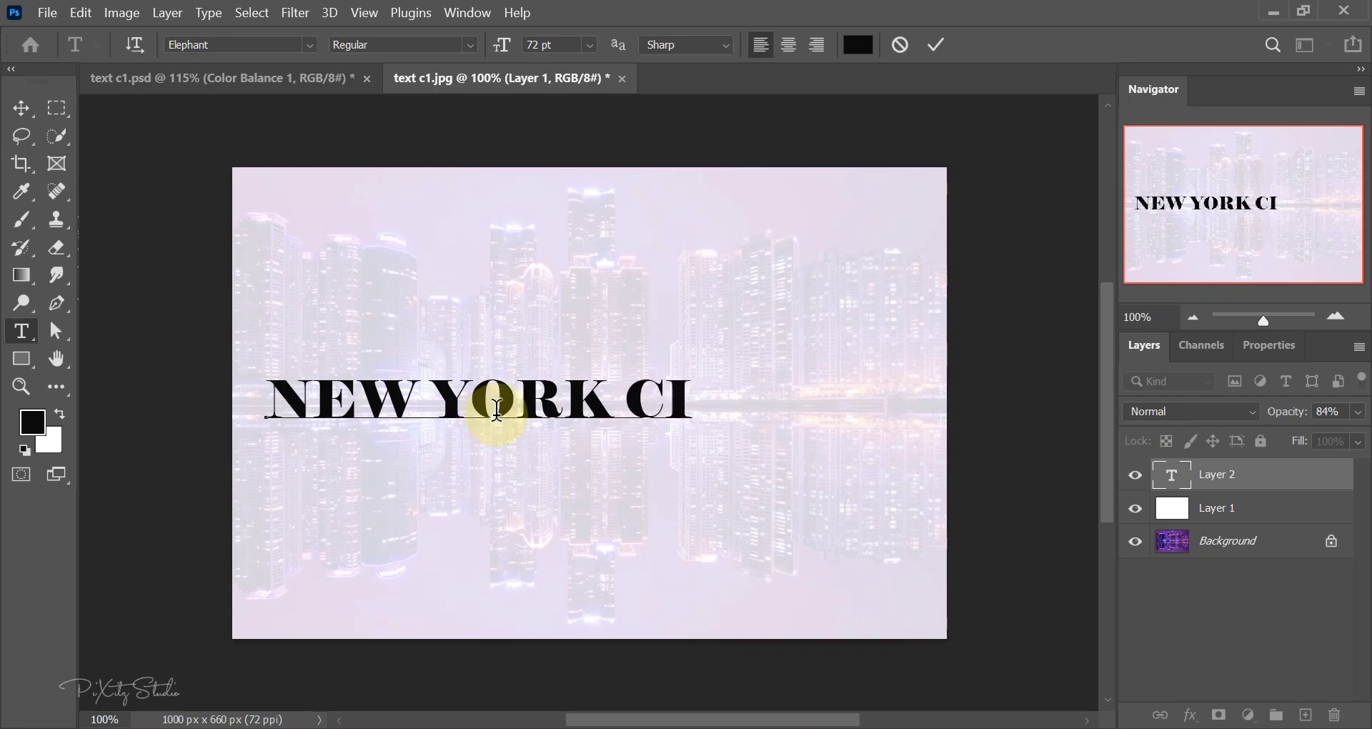
pyautogui.write('TY')
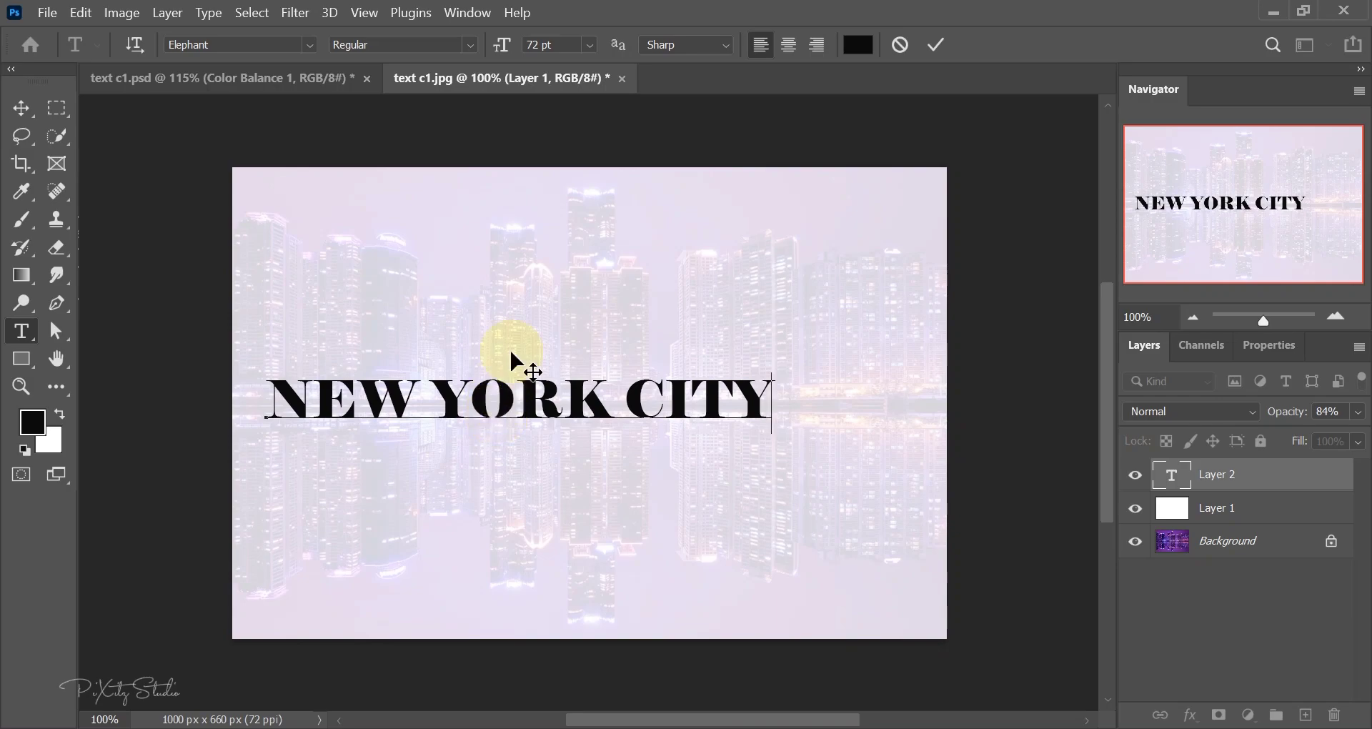
pyautogui.click(934, 45)
pyautogui.press('v')
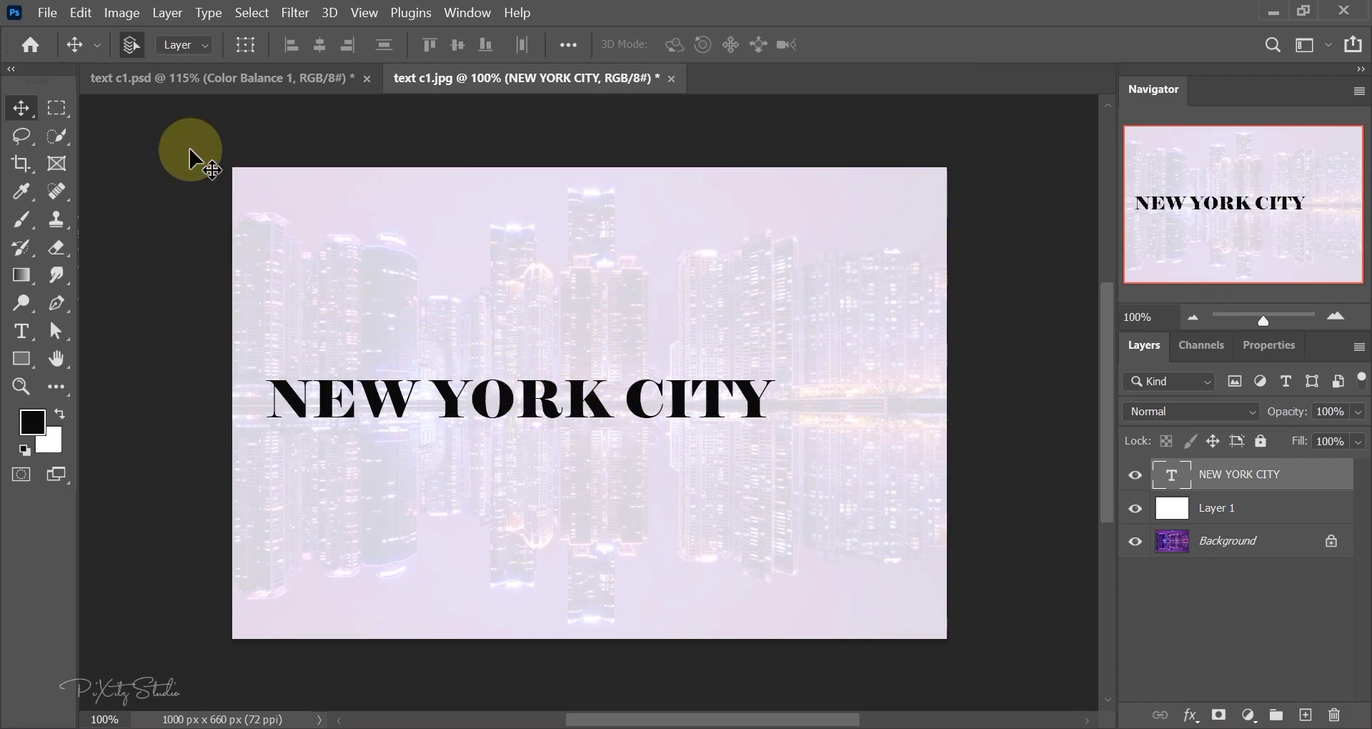
# Scale NEW YORK CITY to 138.19% width and 164.29% height, centred over the skyline
pyautogui.click(83, 14)
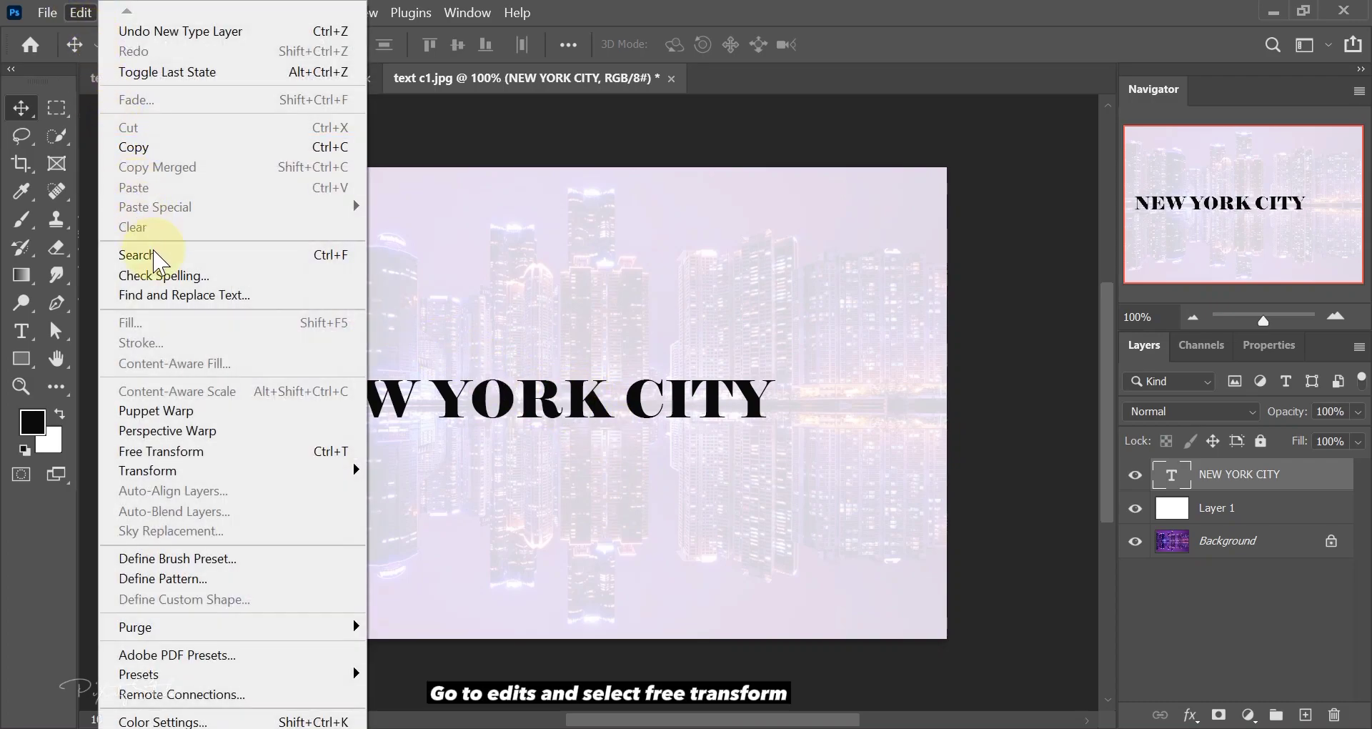
pyautogui.click(207, 451)
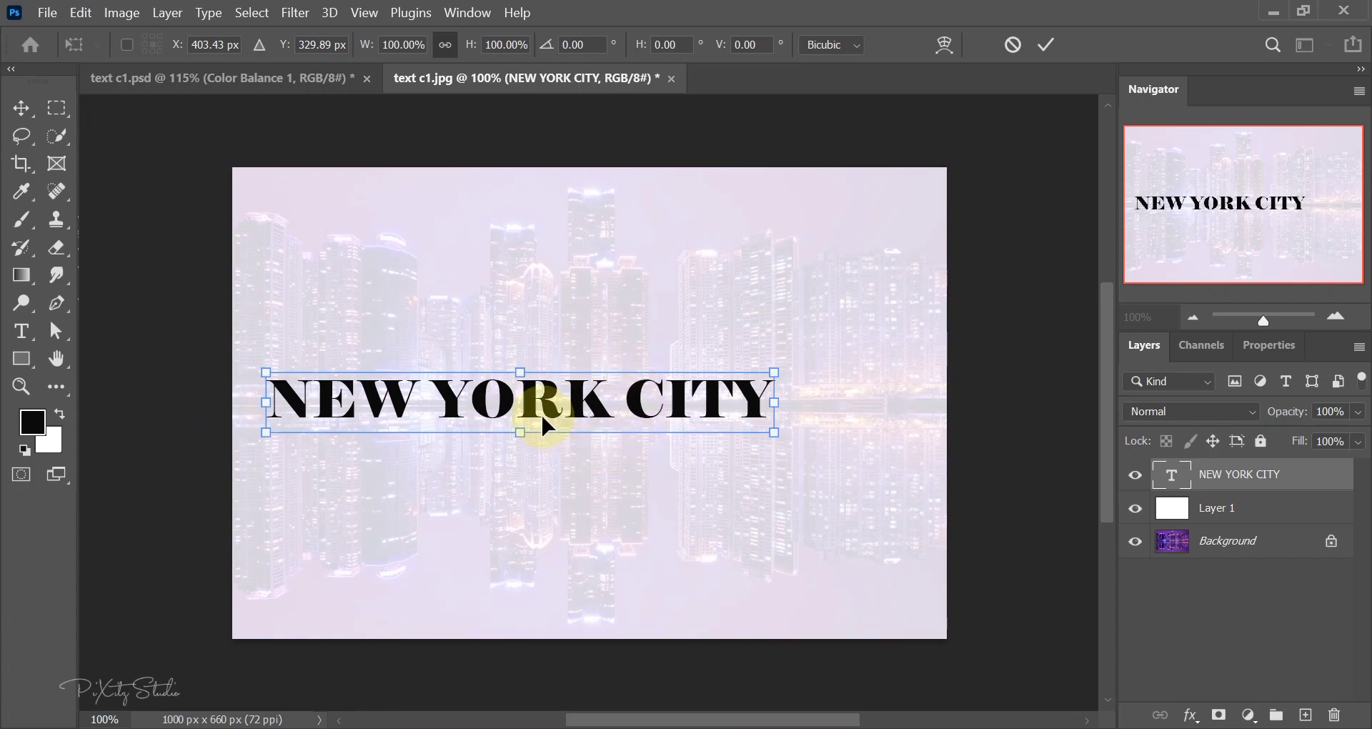
pyautogui.moveTo(528, 373)
pyautogui.mouseDown()
pyautogui.moveTo(530, 349)
pyautogui.moveTo(582, 404)
pyautogui.moveTo(536, 429)
pyautogui.mouseUp()
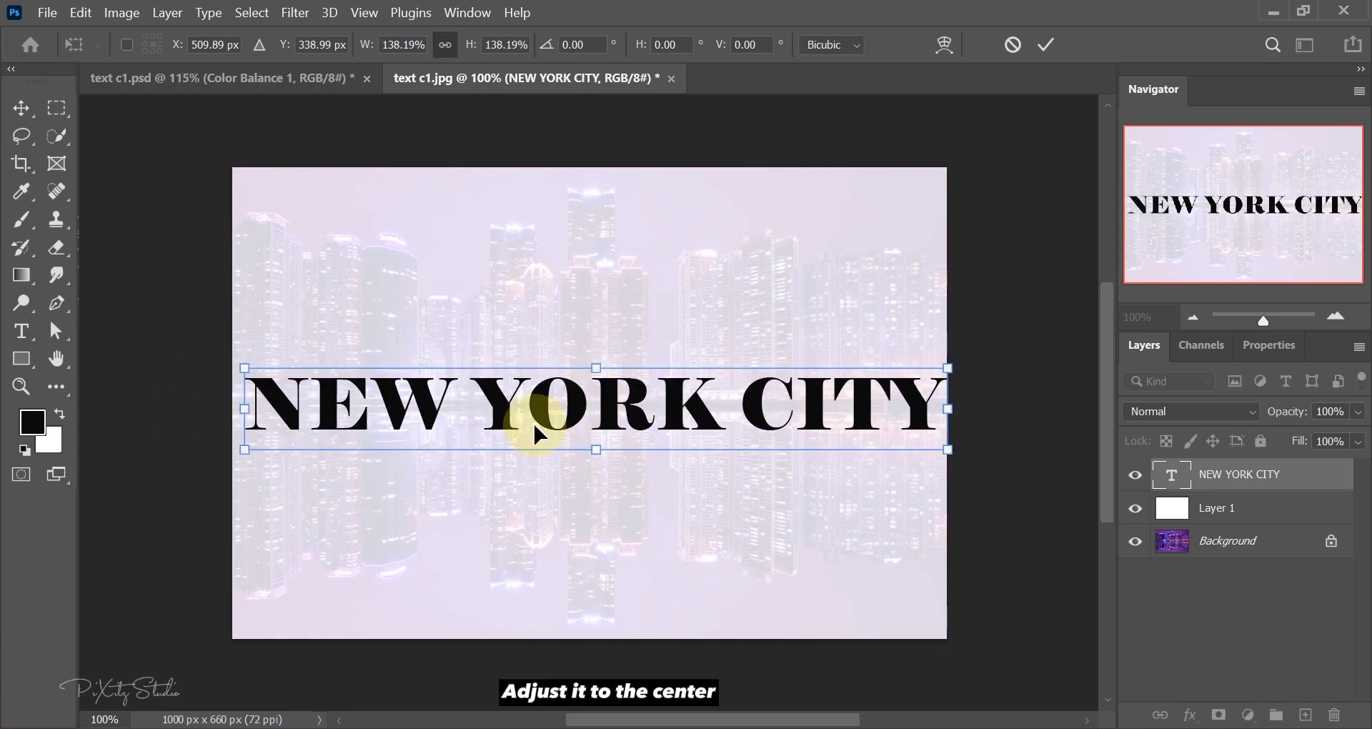
pyautogui.click(444, 46)
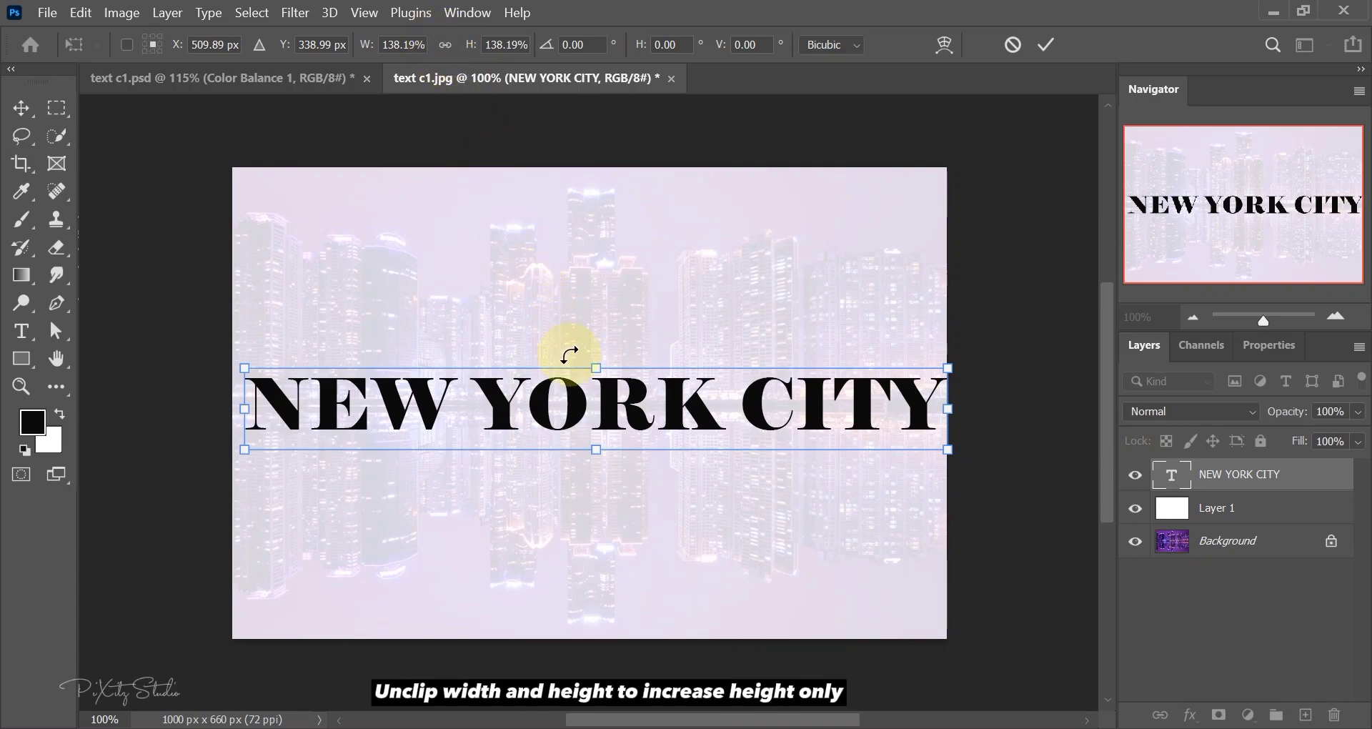
pyautogui.moveTo(600, 368); pyautogui.dragTo(598, 352)
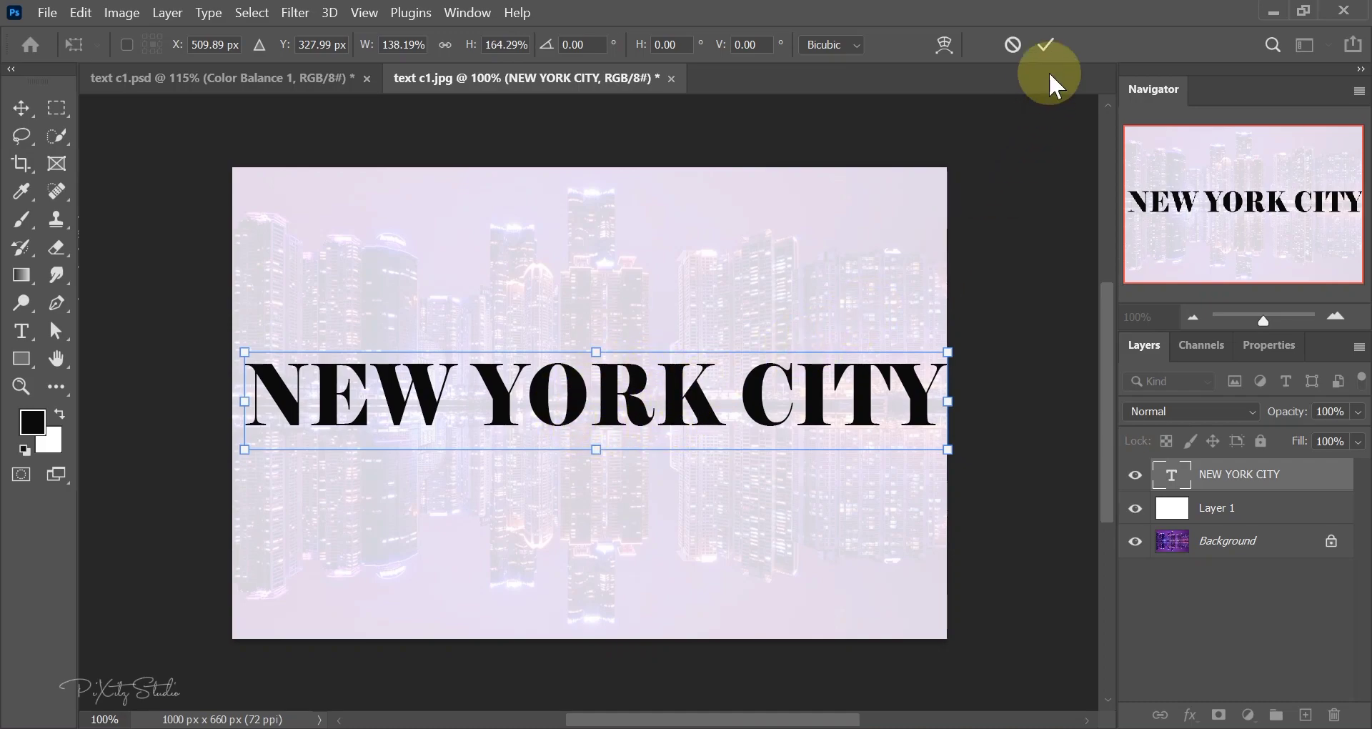
pyautogui.click(1049, 47)
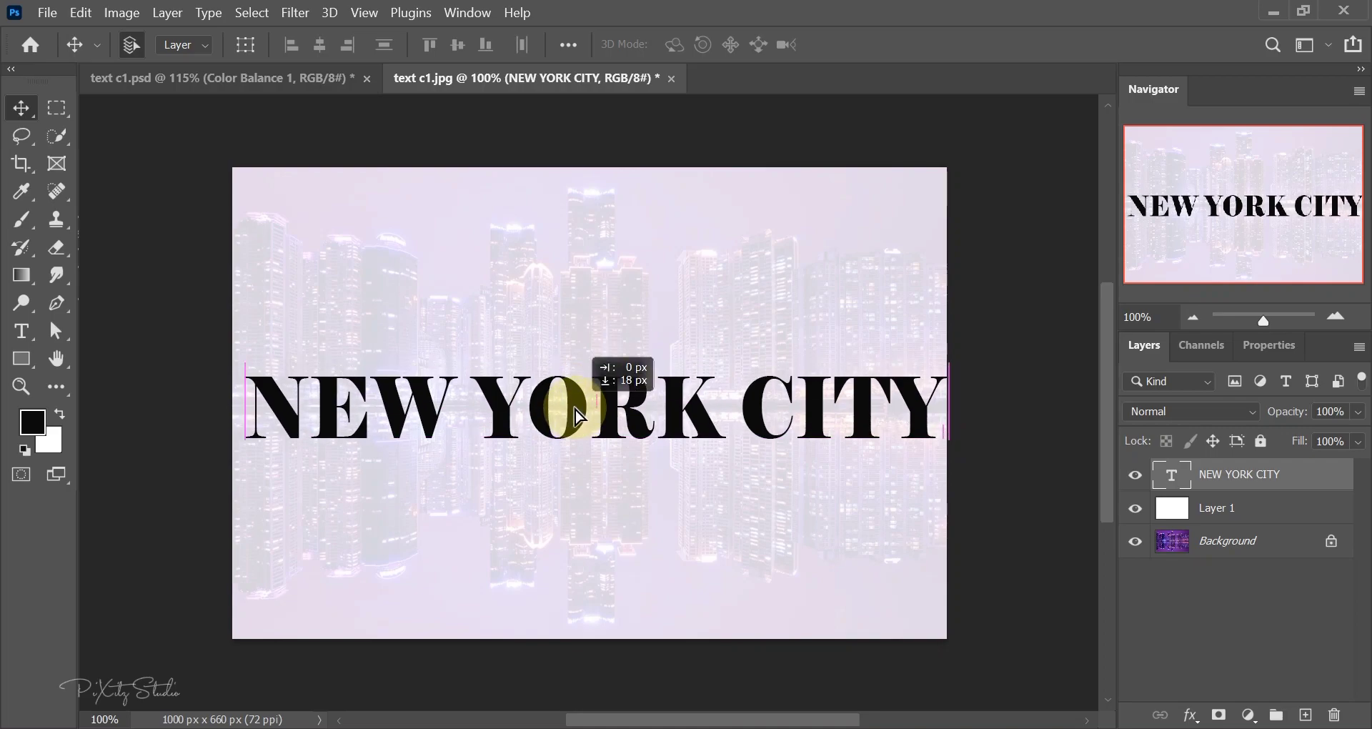
# Centre the text, then squeeze white Layer 1 into a 21.82%-high band behind it
pyautogui.moveTo(578, 407); pyautogui.dragTo(570, 416)
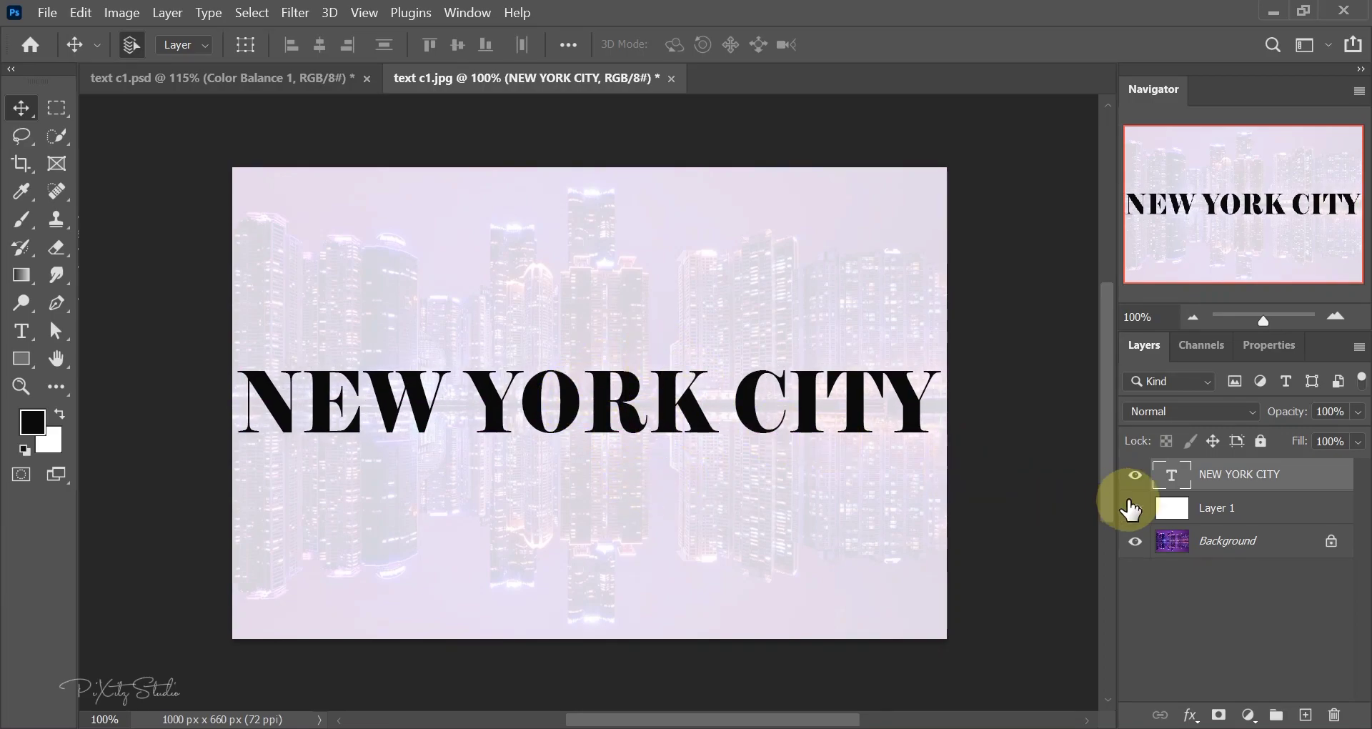
pyautogui.click(1220, 510)
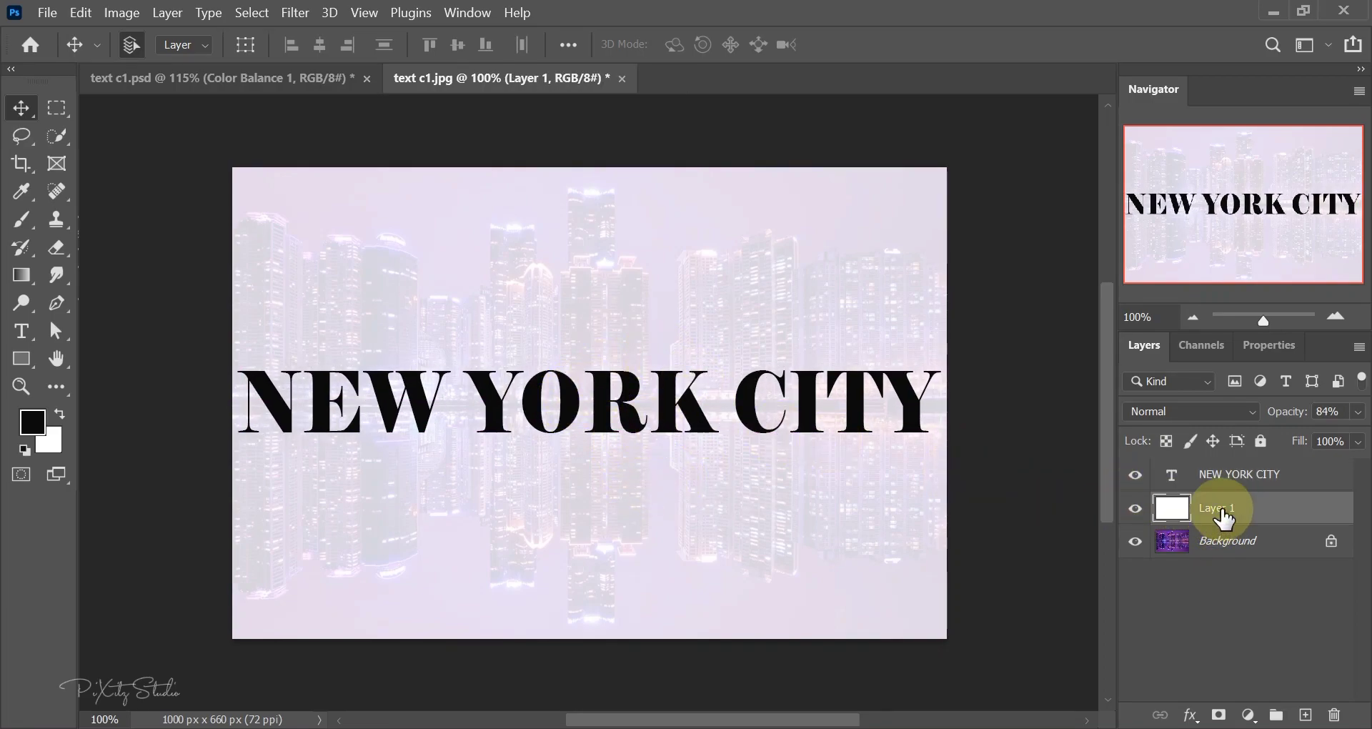
pyautogui.click(82, 13)
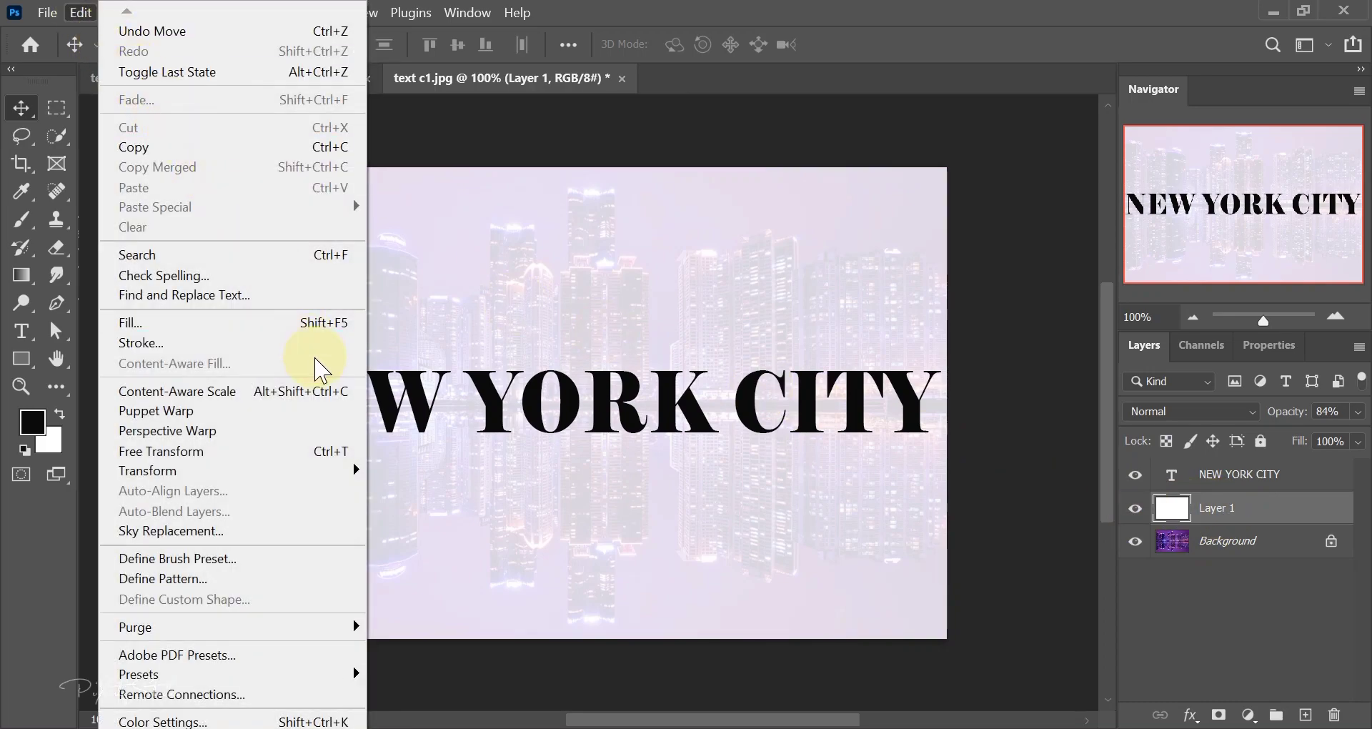
pyautogui.click(311, 451)
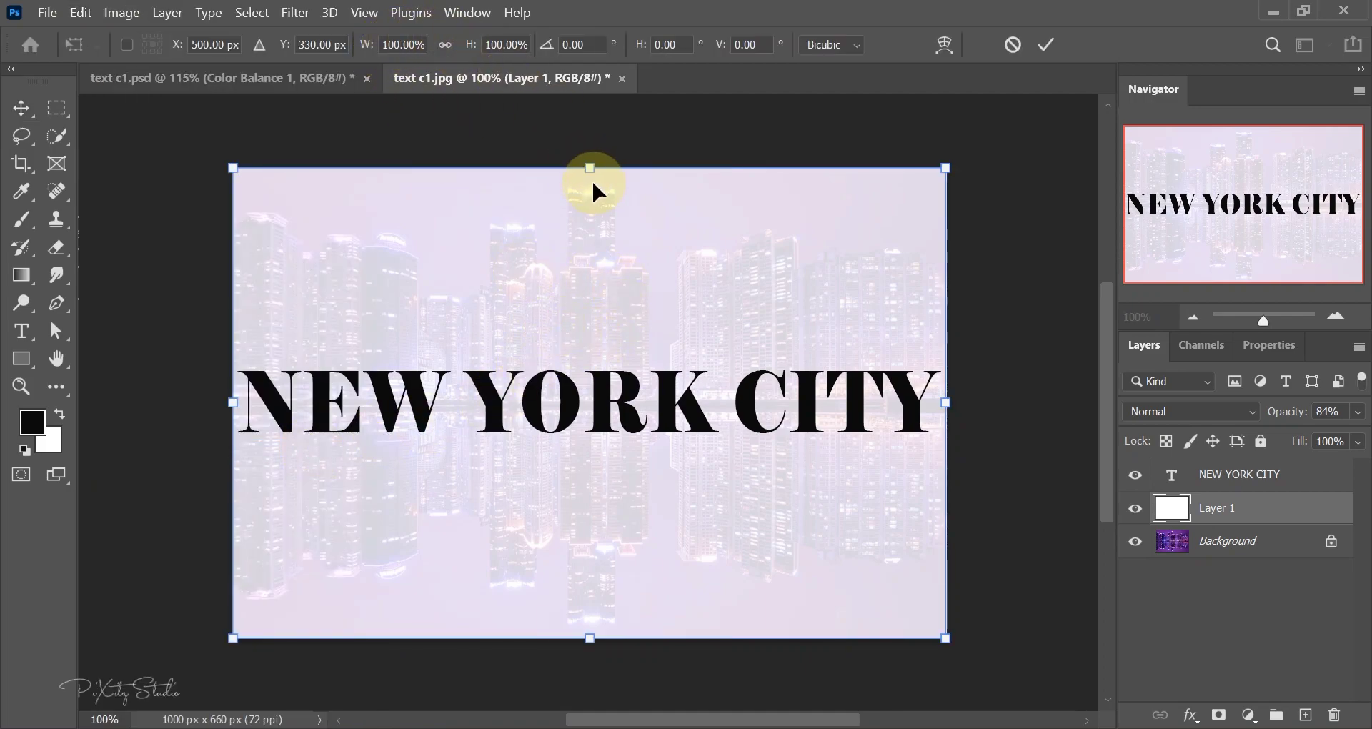
pyautogui.moveTo(596, 171); pyautogui.dragTo(615, 350)
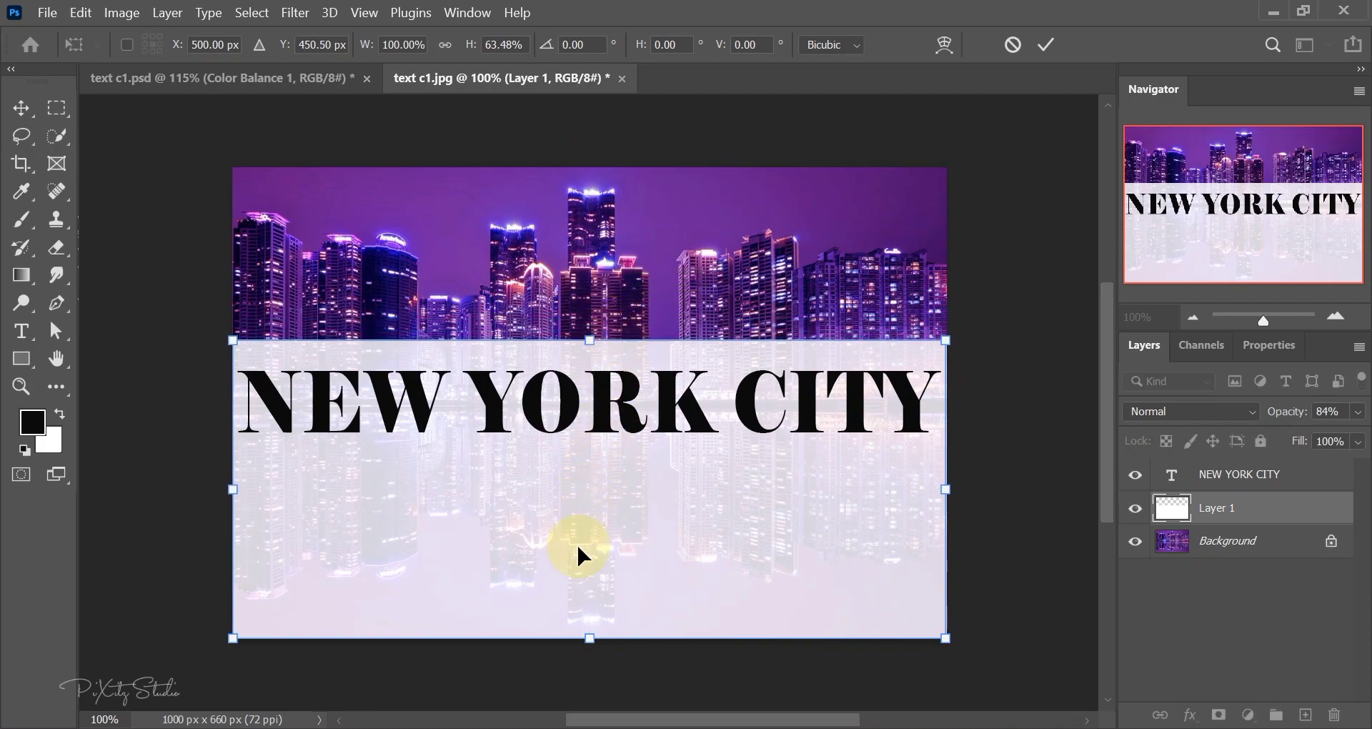
pyautogui.moveTo(591, 633); pyautogui.dragTo(590, 451)
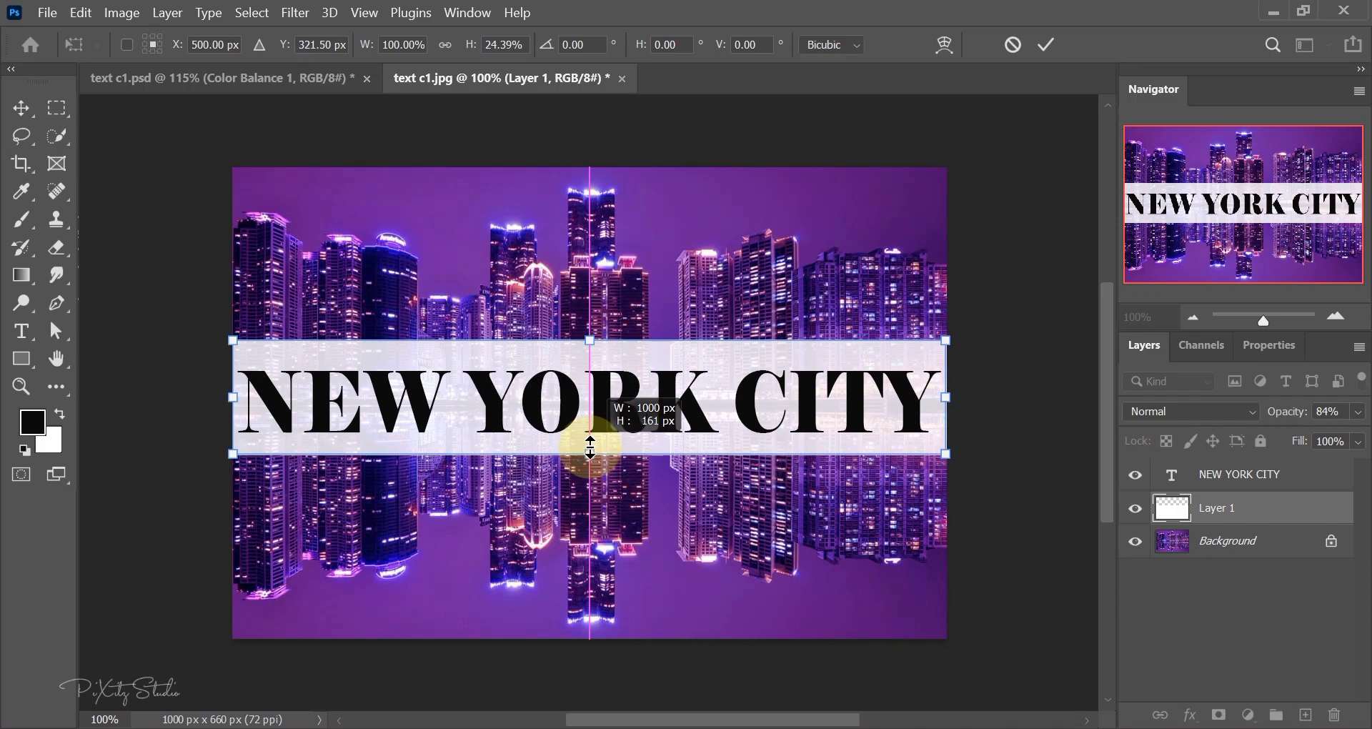
pyautogui.moveTo(600, 339); pyautogui.dragTo(600, 350)
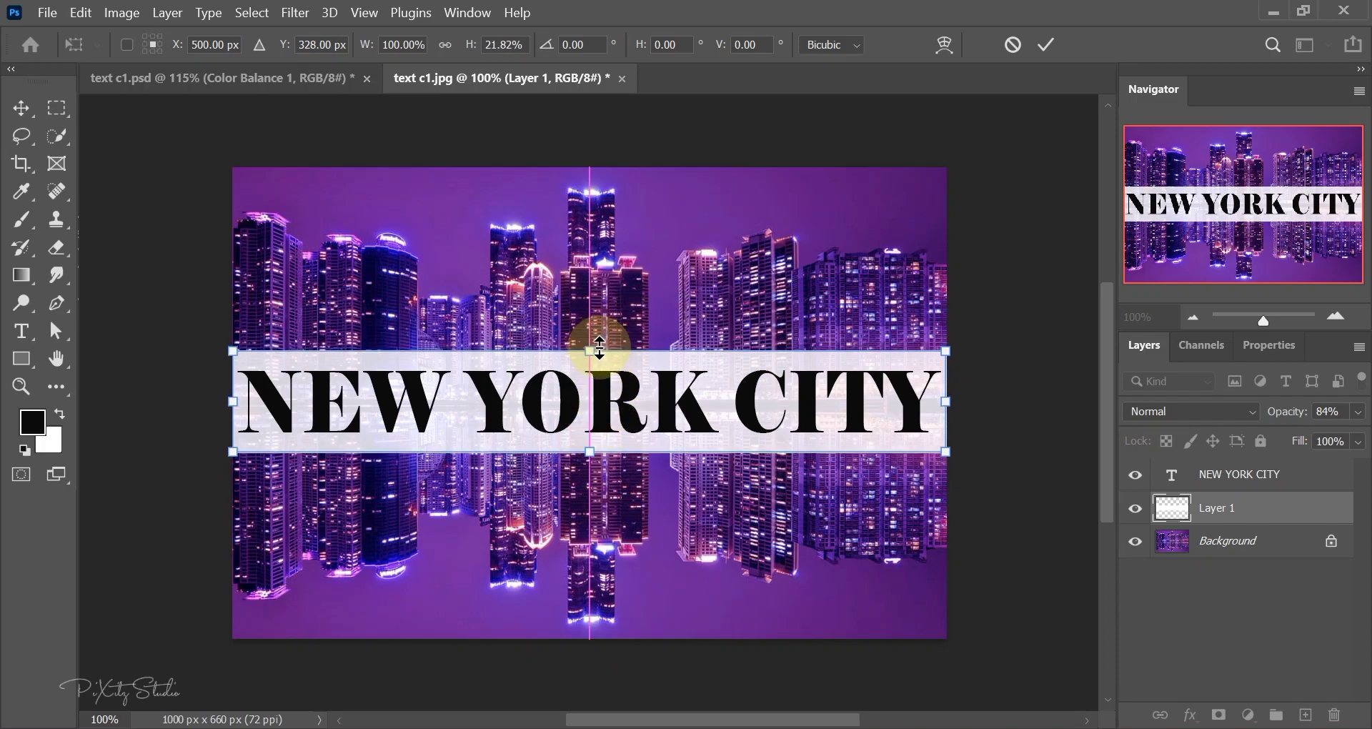
pyautogui.click(1046, 46)
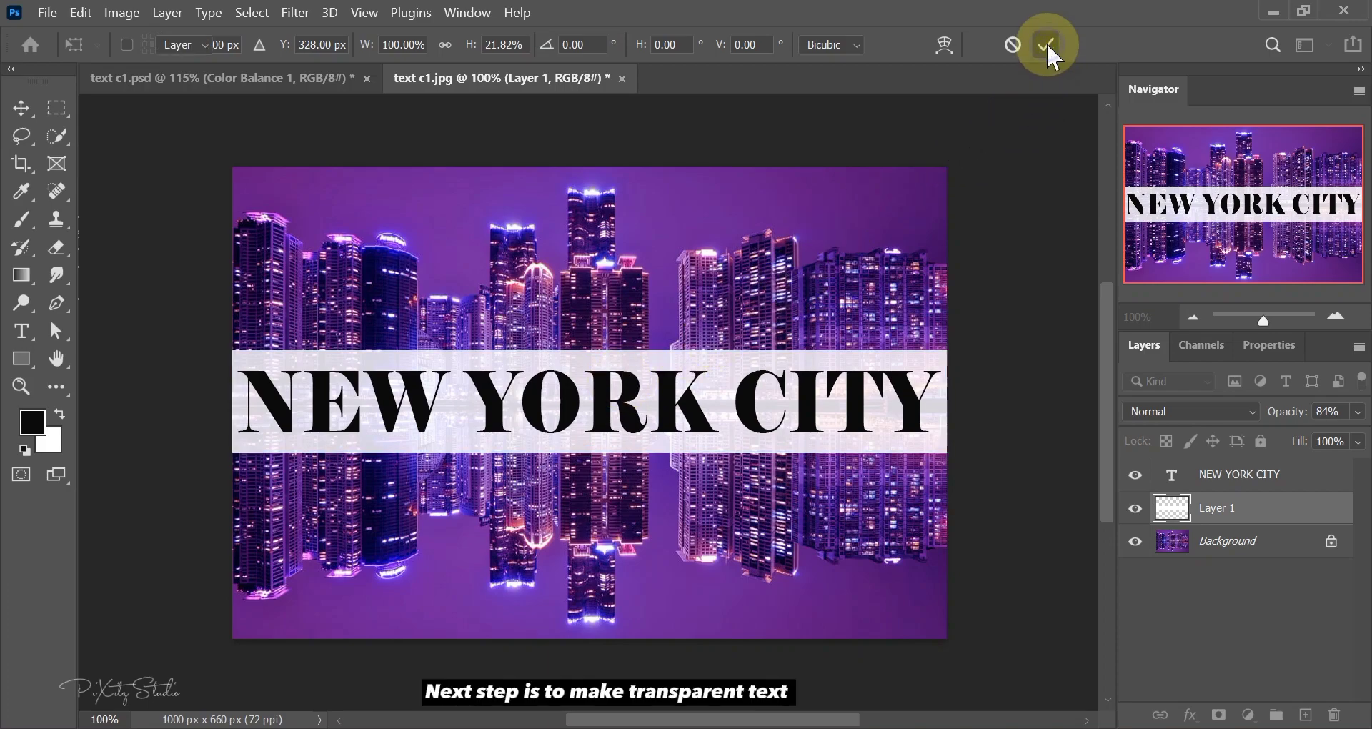
# Give the NEW YORK CITY layer Shallow knockout and 0% fill opacity in Blending Options
pyautogui.click(1250, 477)
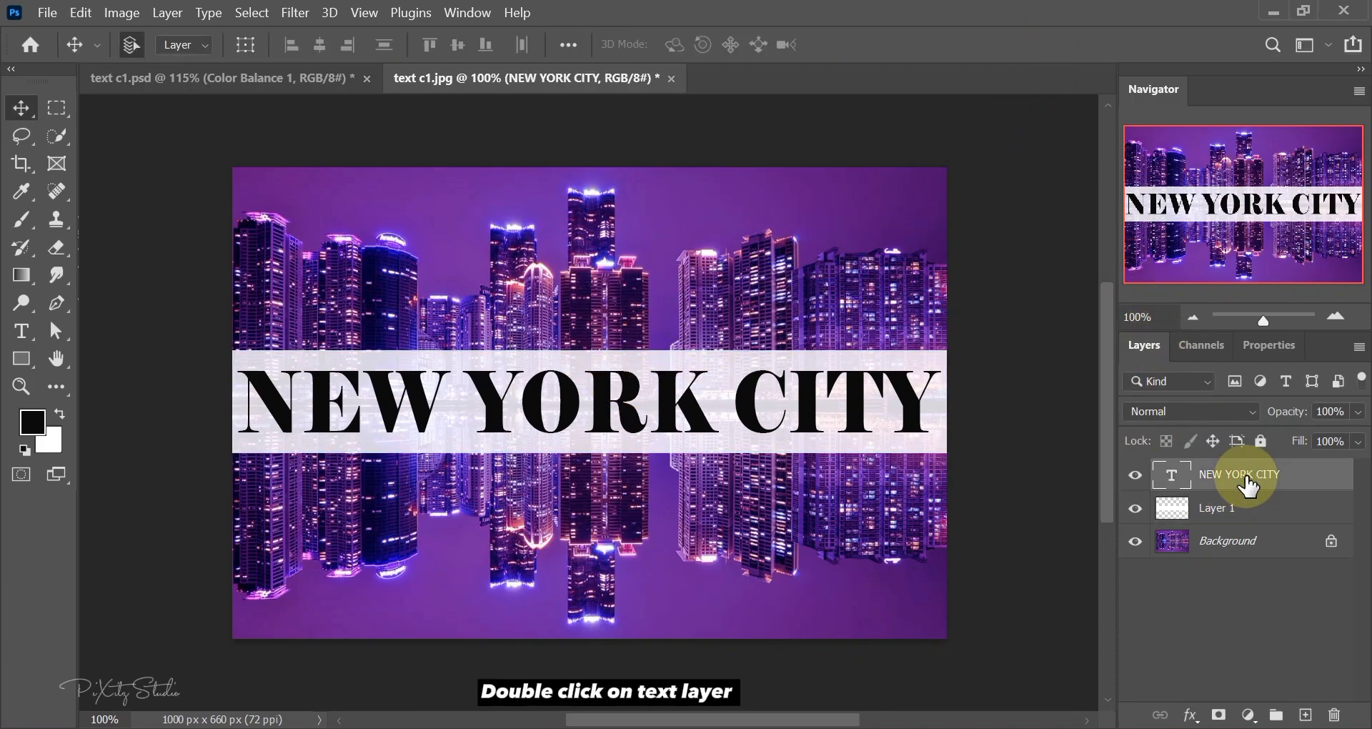
pyautogui.doubleClick(1303, 475)
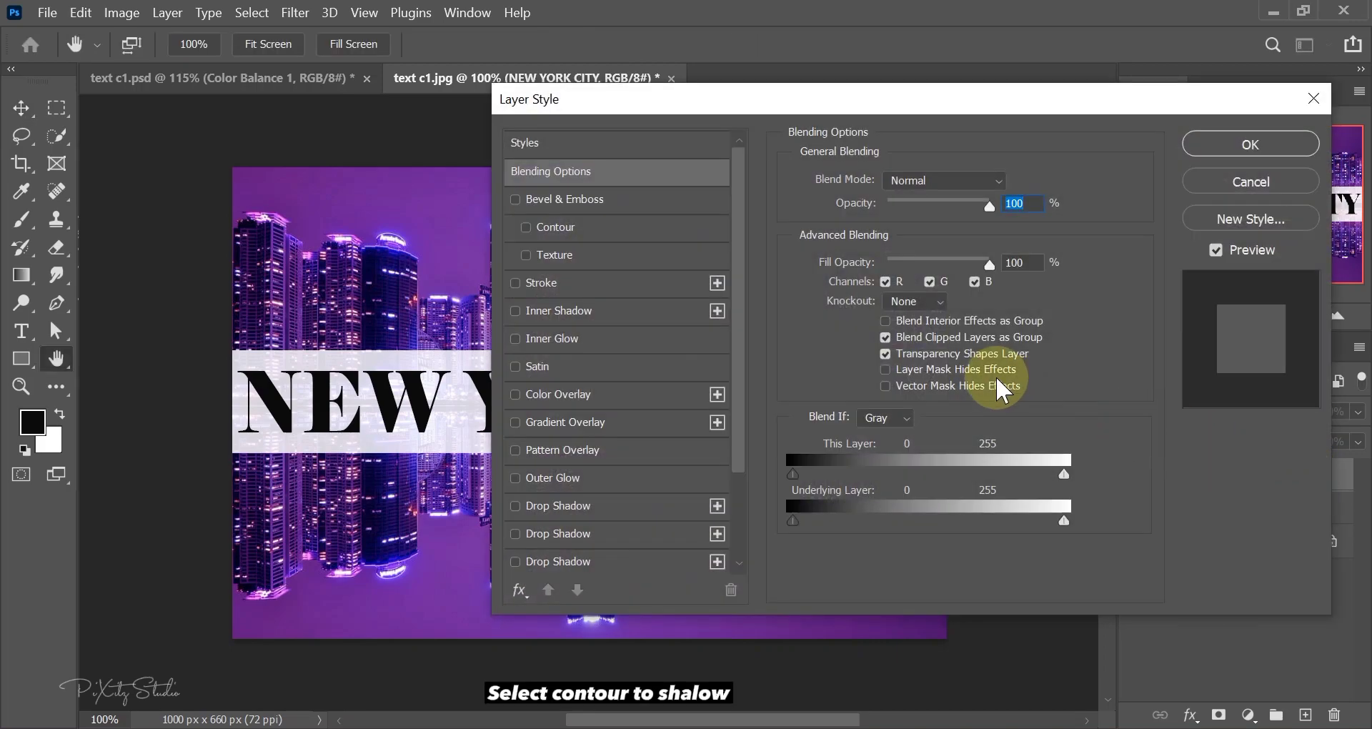
pyautogui.click(936, 304)
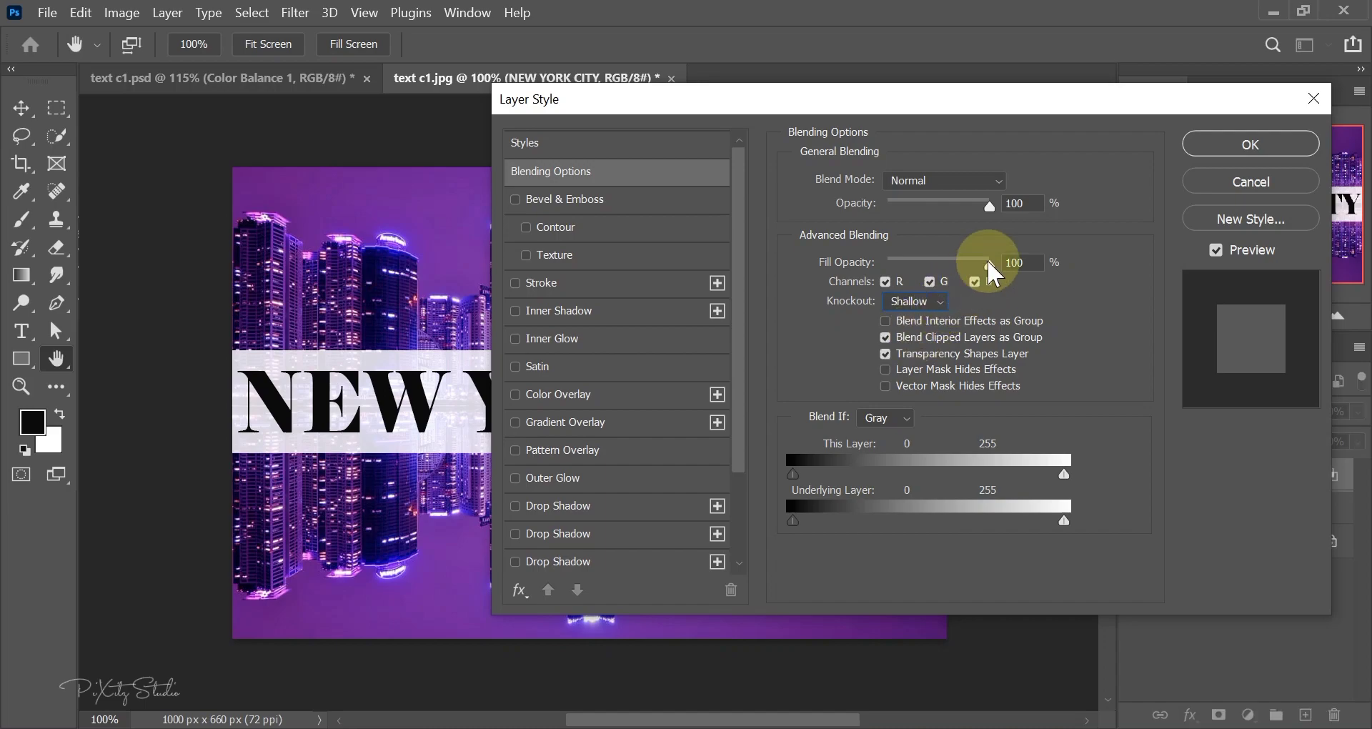
pyautogui.moveTo(990, 263); pyautogui.dragTo(854, 263)
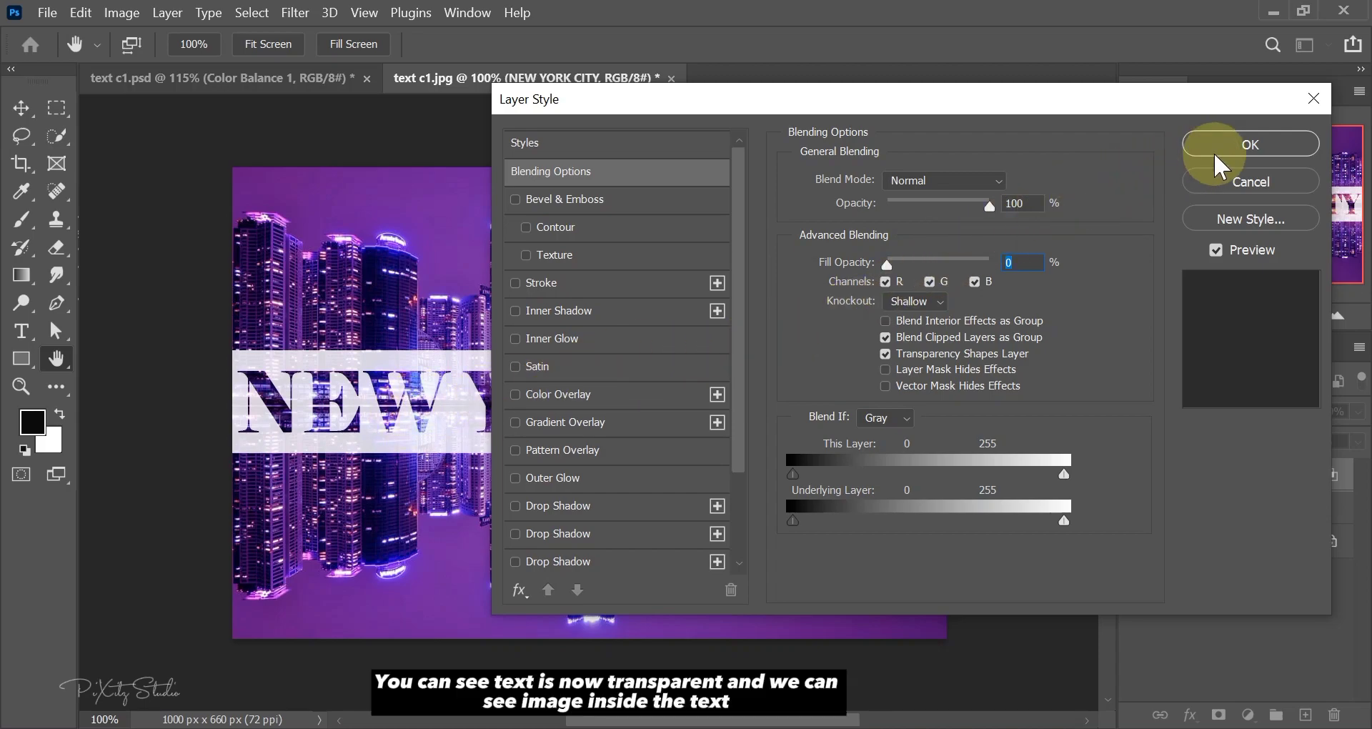
pyautogui.click(1232, 144)
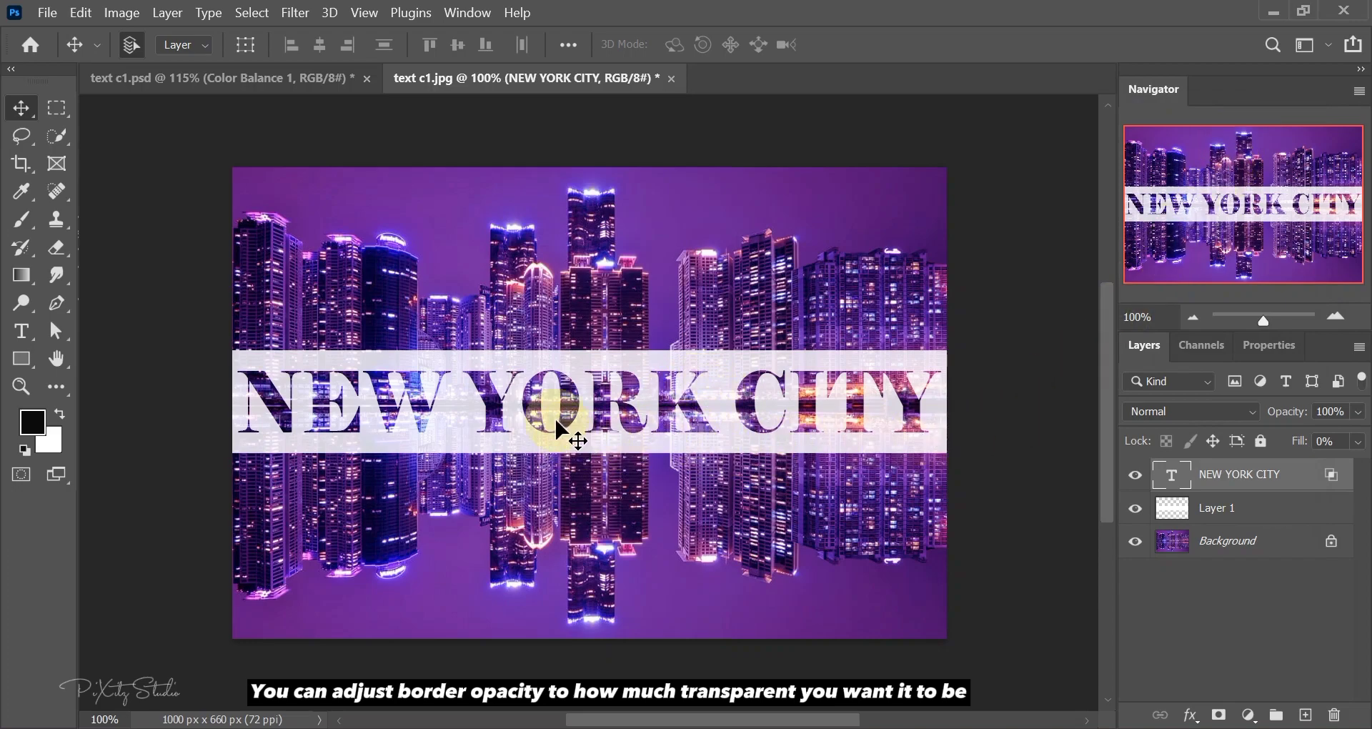
# Raise the white band Layer 1's opacity to 90%
pyautogui.click(1276, 513)
pyautogui.click(1358, 412)
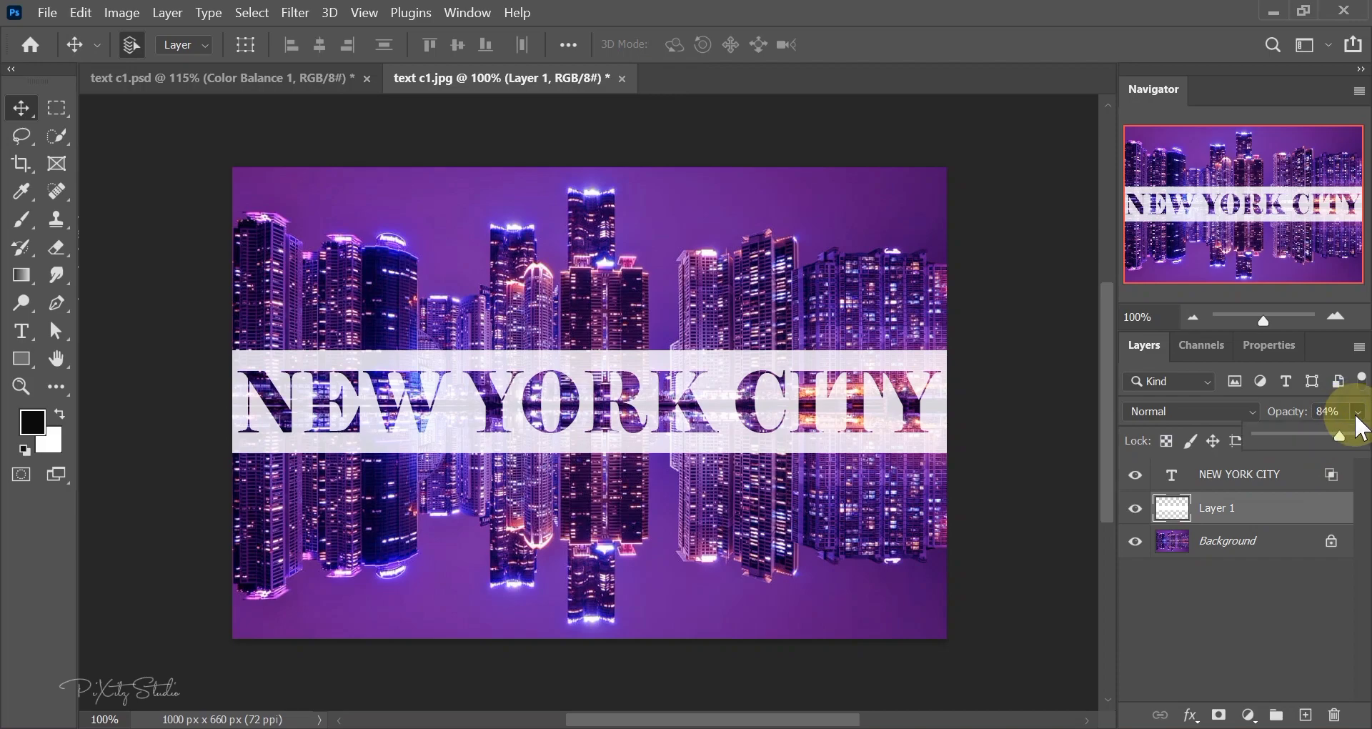
pyautogui.moveTo(1324, 434); pyautogui.dragTo(1352, 433)
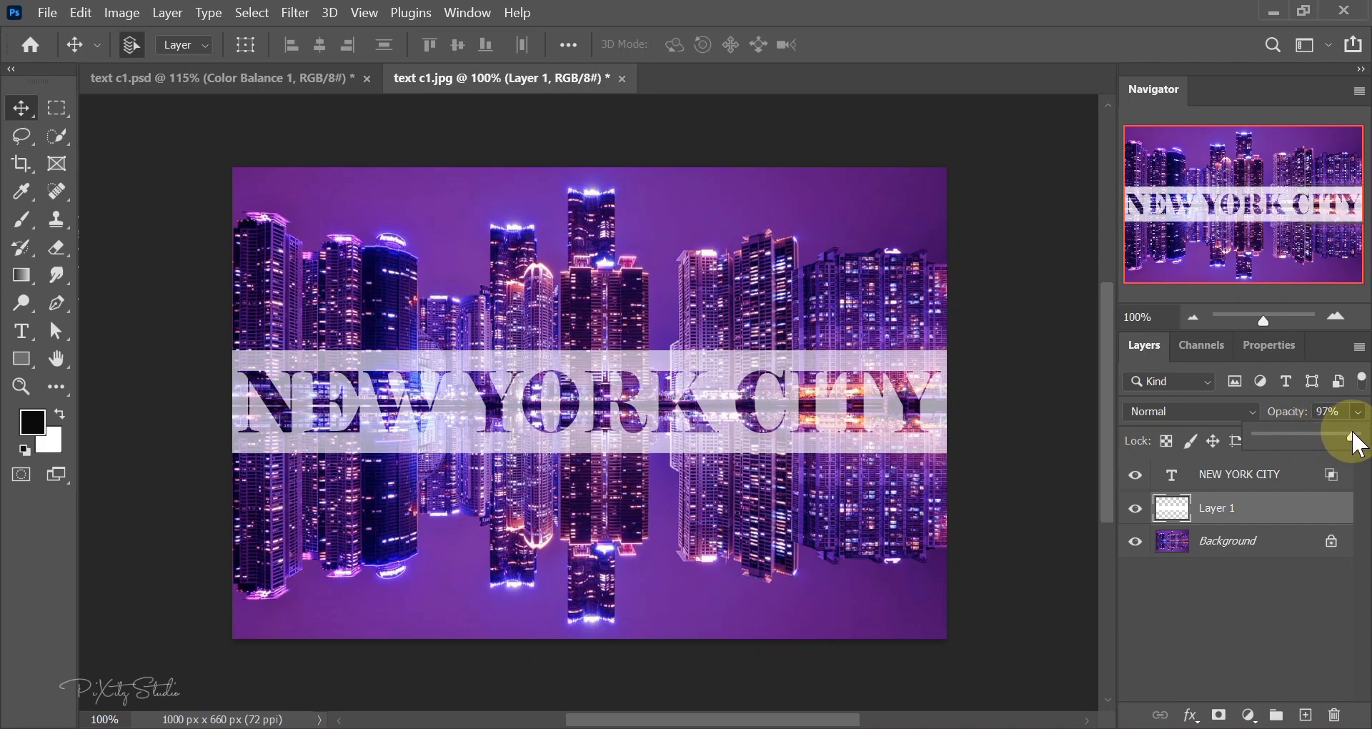
pyautogui.moveTo(1350, 438); pyautogui.dragTo(1349, 438)
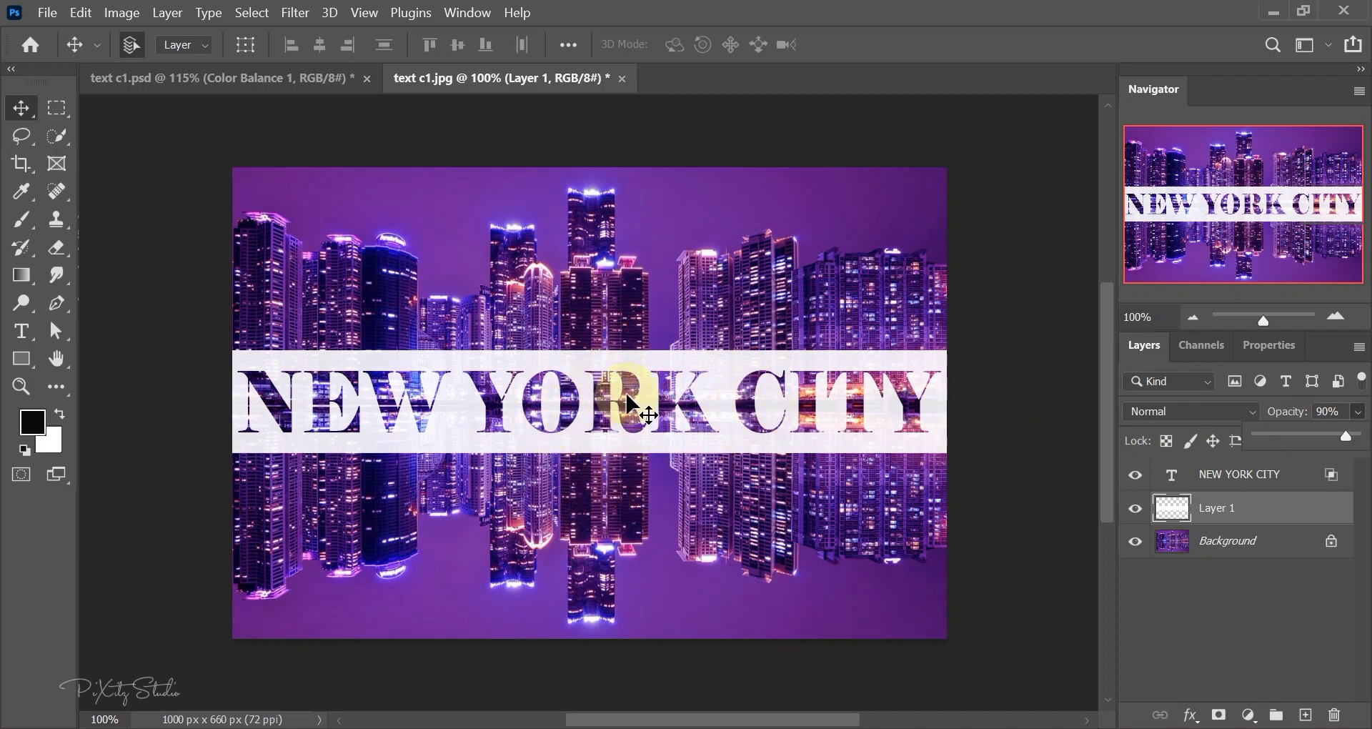
pyautogui.click(1277, 490)
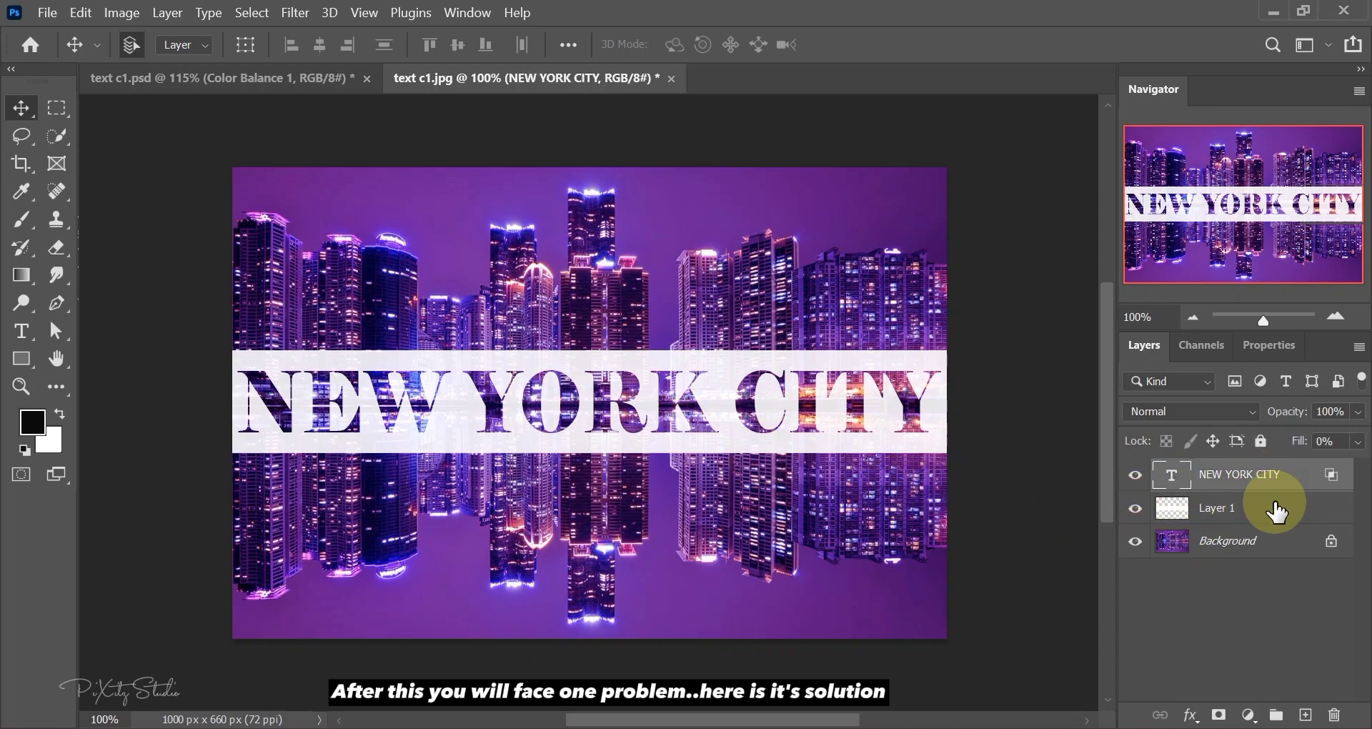
# Unlock the Background and group the text and Layer 1 as 'Text, border'
pyautogui.click(1330, 544)
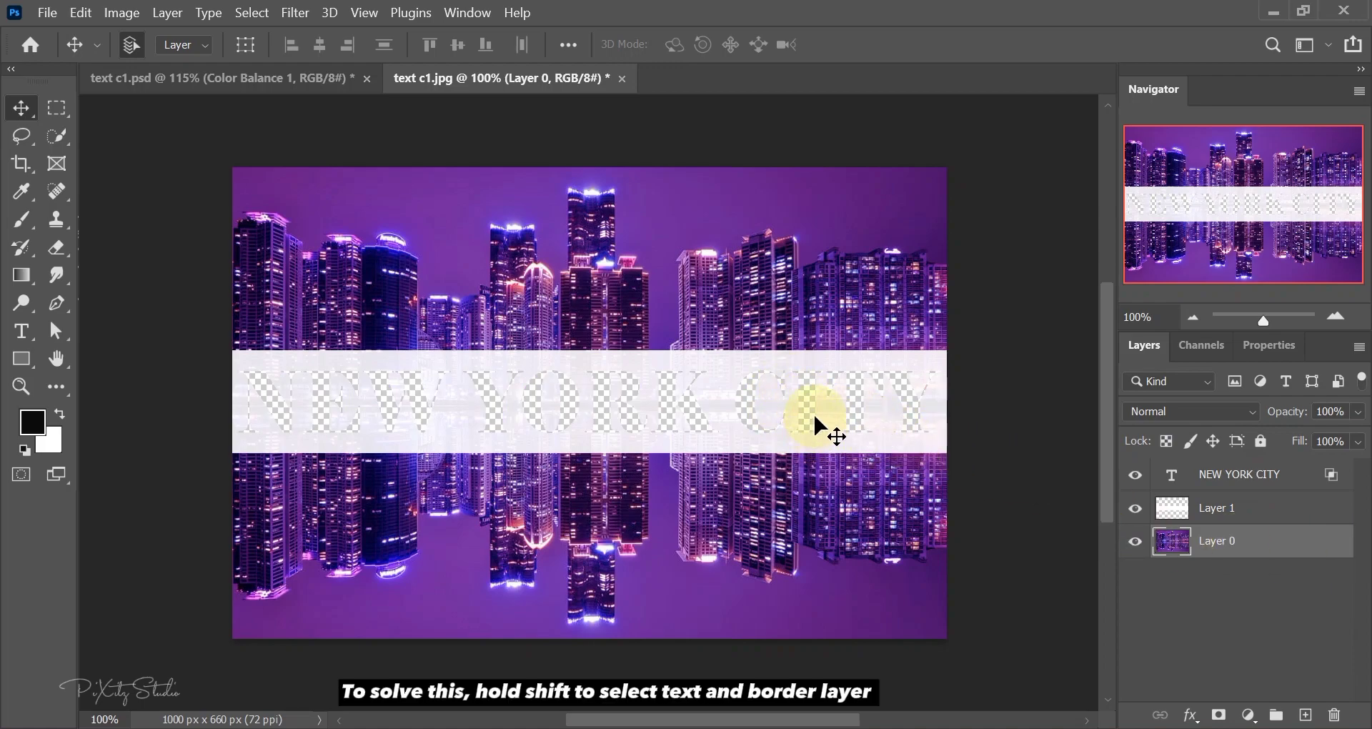
pyautogui.click(1255, 524)
pyautogui.keyDown('shift'); pyautogui.click(1252, 480); pyautogui.keyUp('shift')
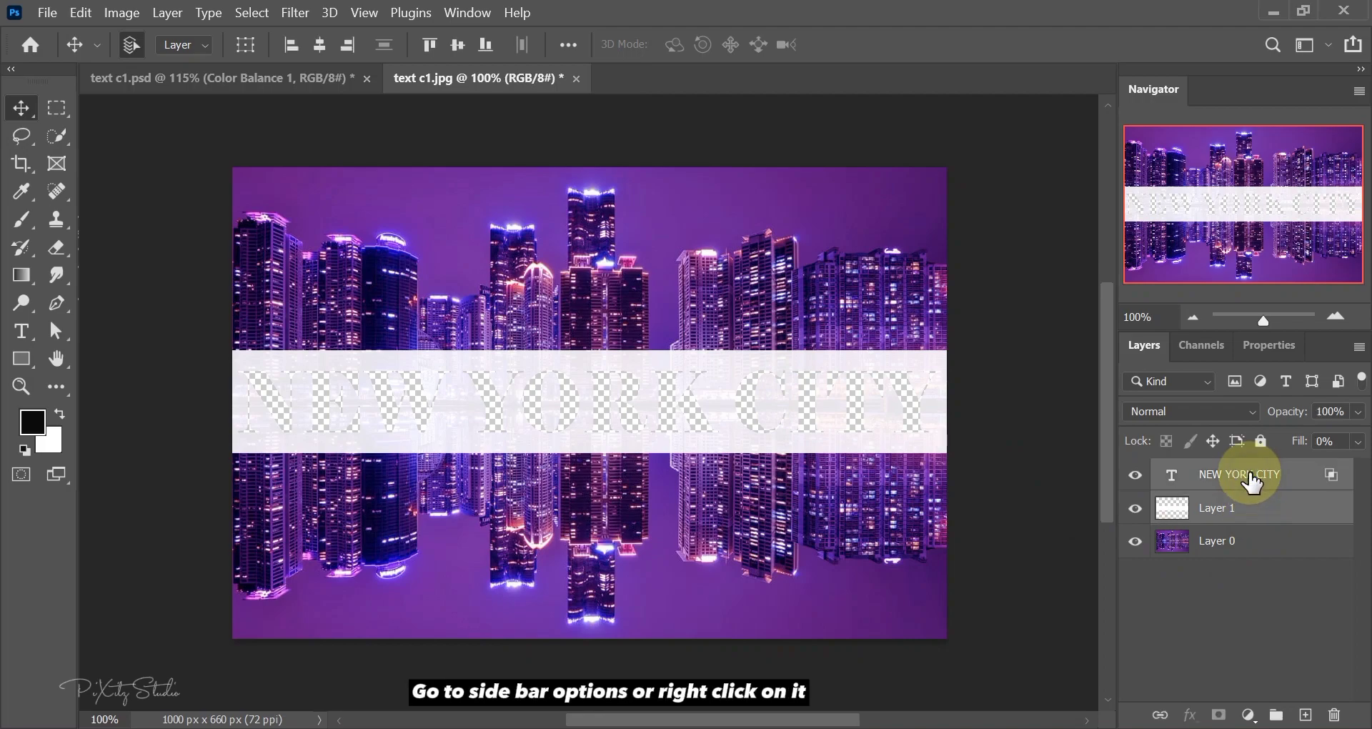
pyautogui.click(1359, 346)
pyautogui.click(1257, 207)
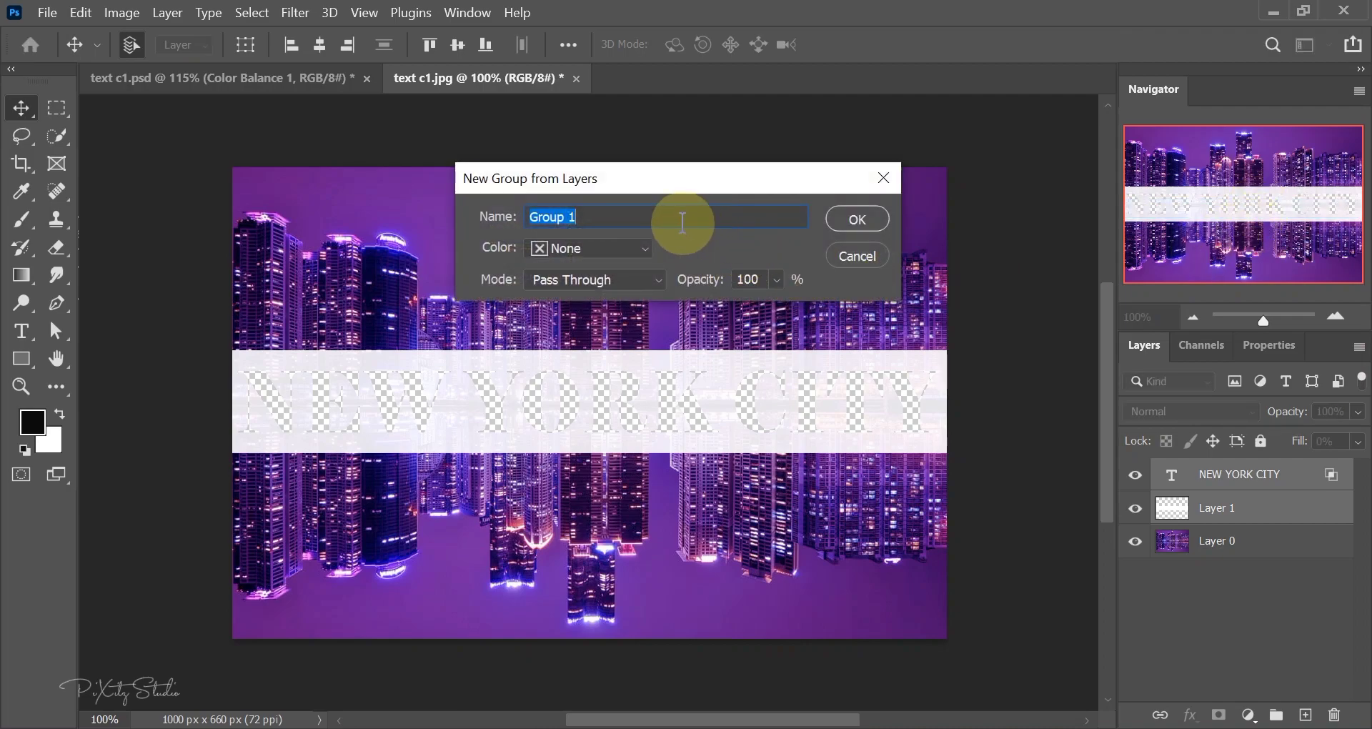
pyautogui.write('Text, b')
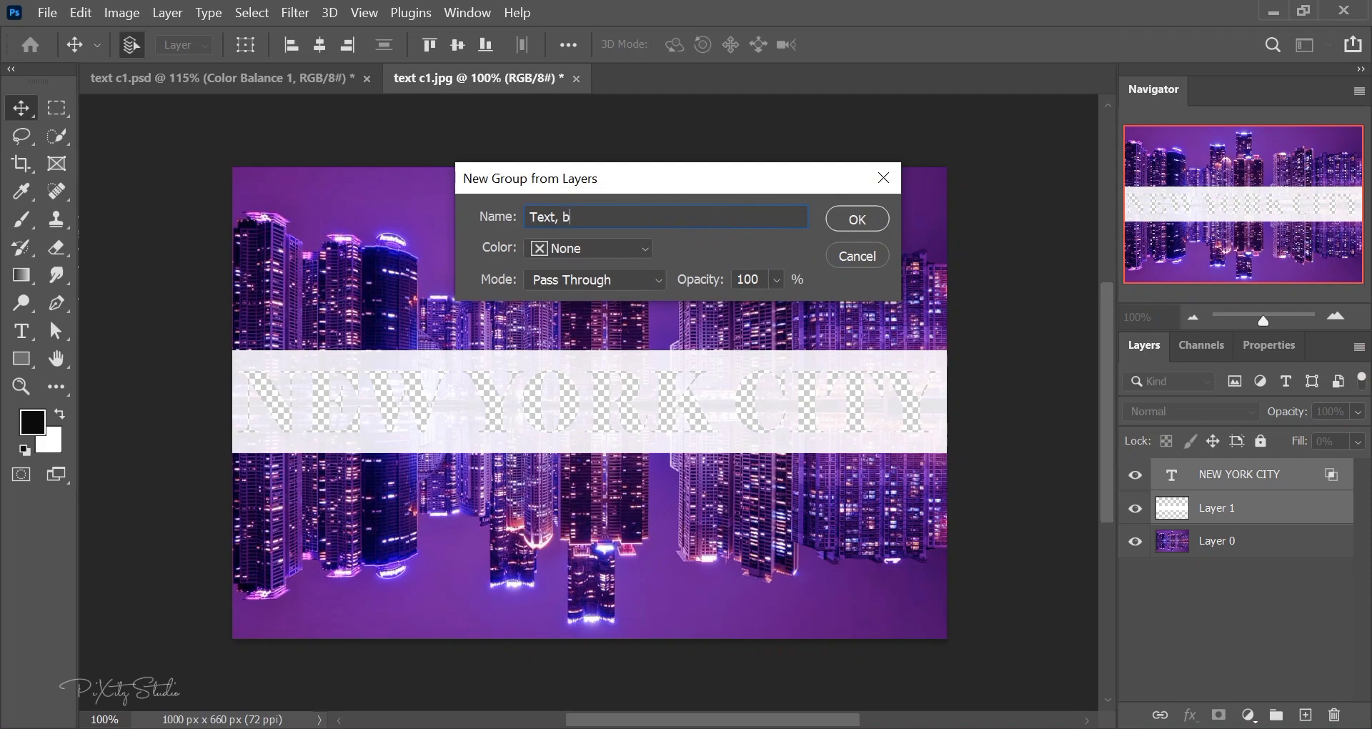
pyautogui.write('order')
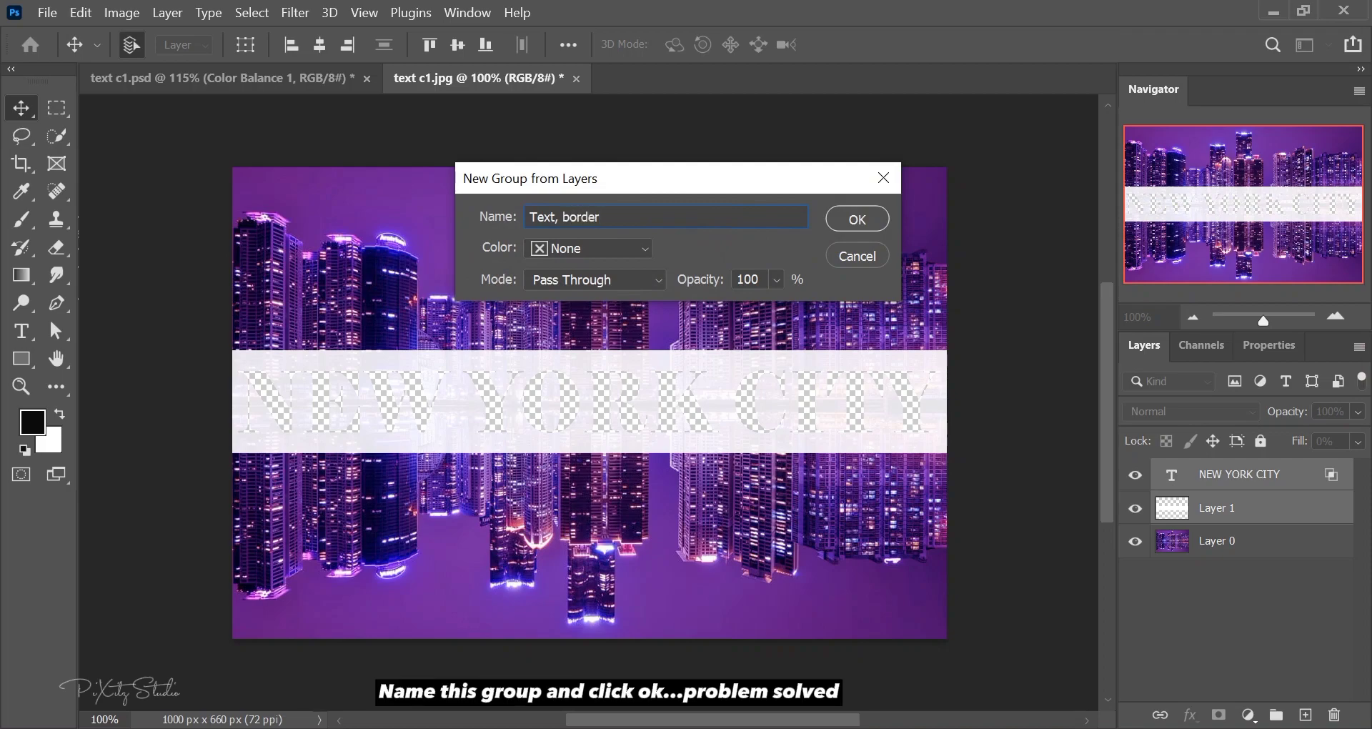
pyautogui.click(859, 220)
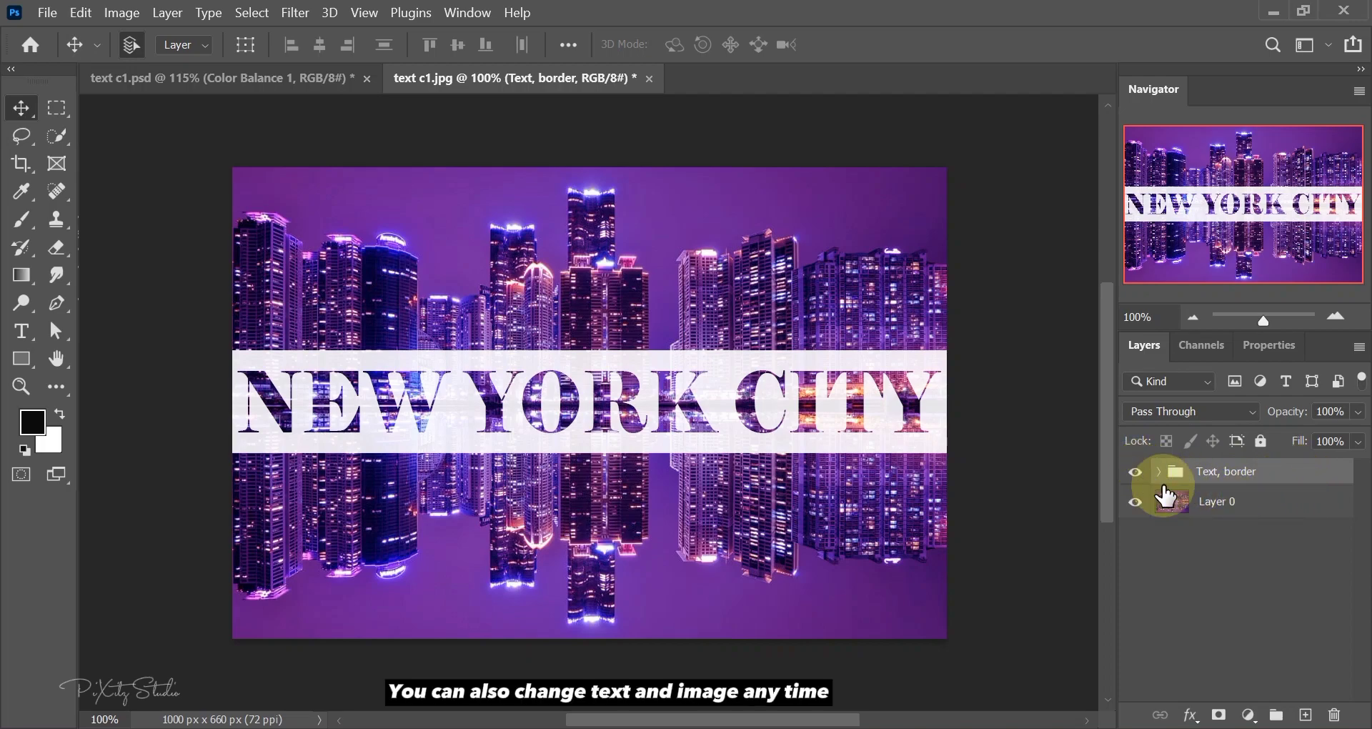
# Place the night harbor tall-ship photo above Layer 0, stretched to the canvas top and bottom edges
pyautogui.click(1226, 509)
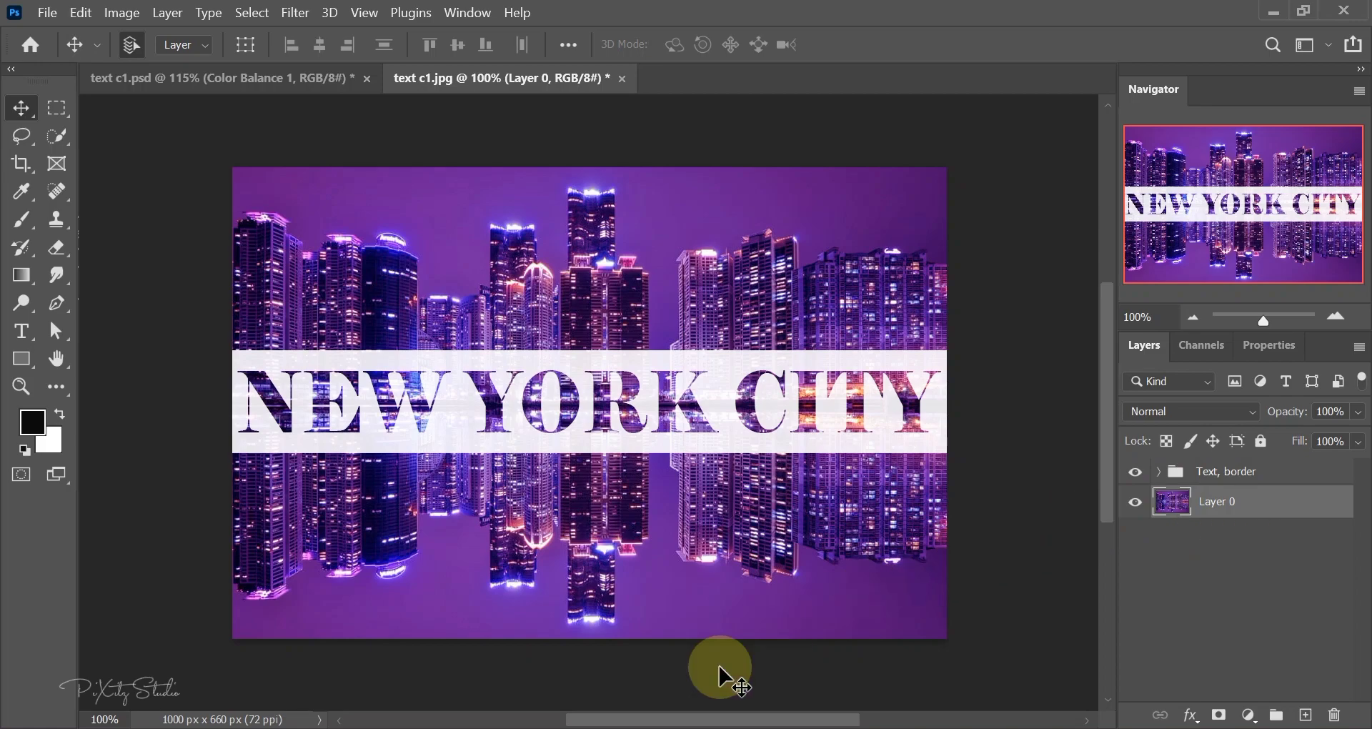
pyautogui.moveTo(608, 436); pyautogui.dragTo(582, 447)
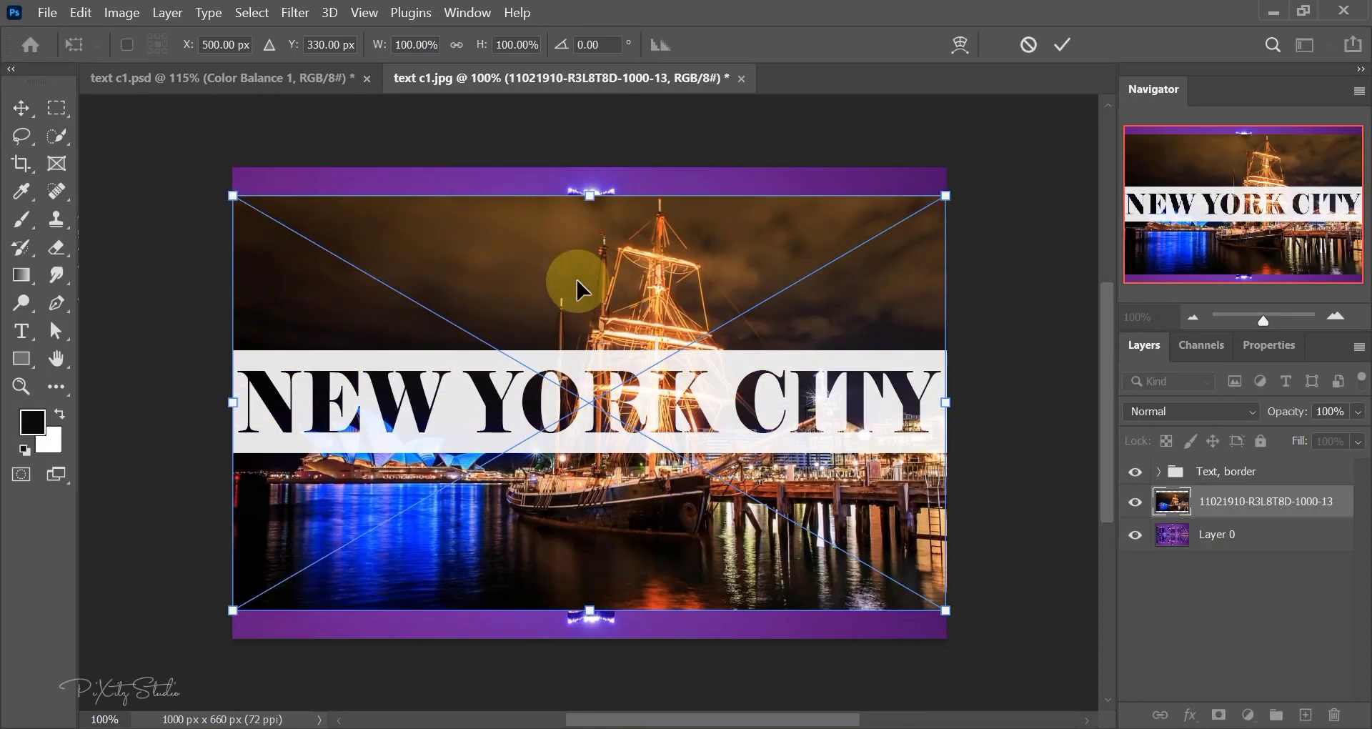
pyautogui.moveTo(590, 195); pyautogui.dragTo(591, 168)
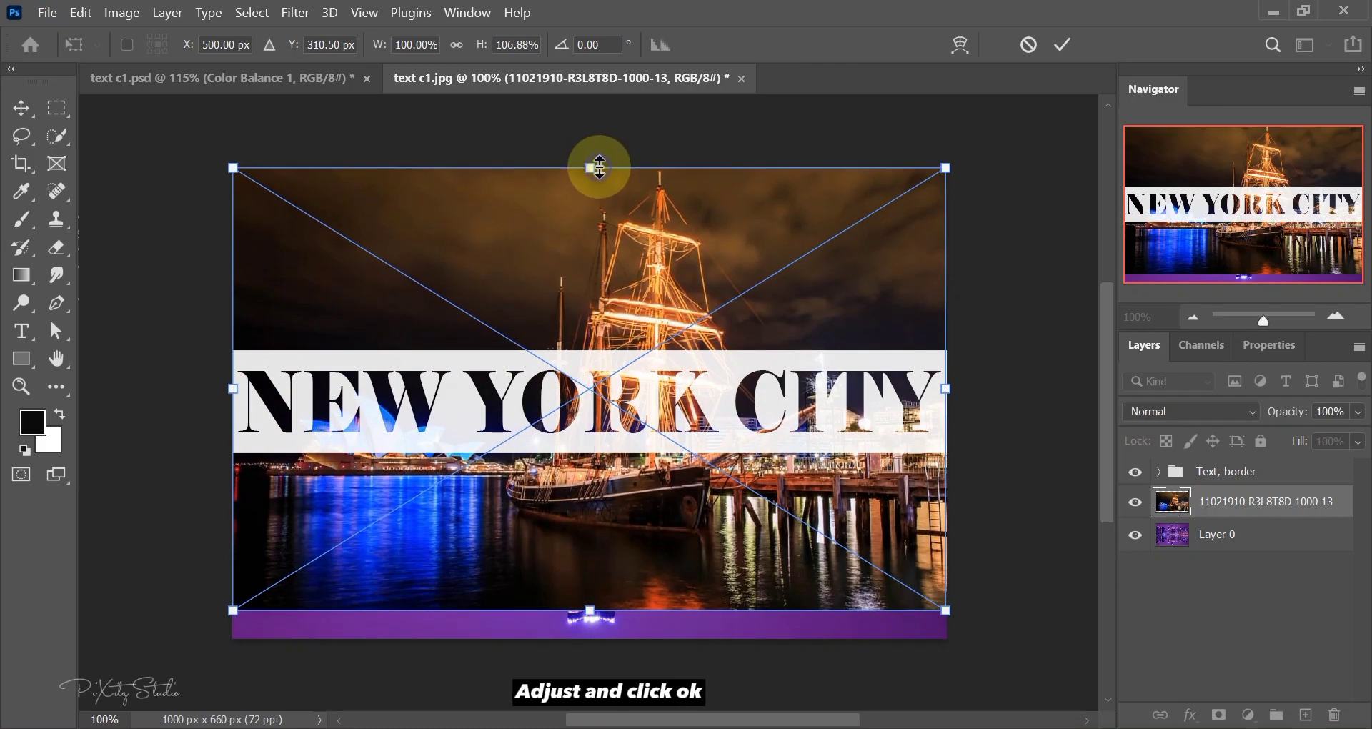
pyautogui.moveTo(591, 612); pyautogui.dragTo(604, 632)
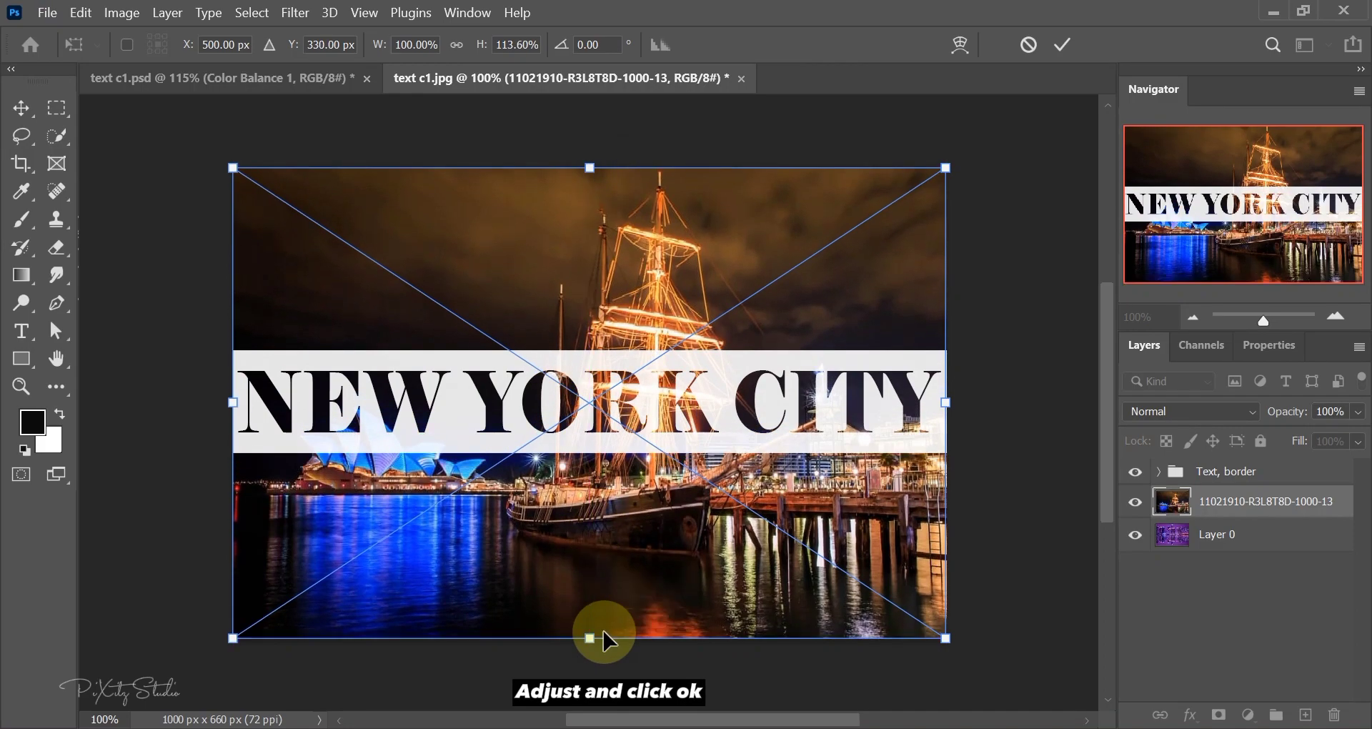
pyautogui.click(1062, 47)
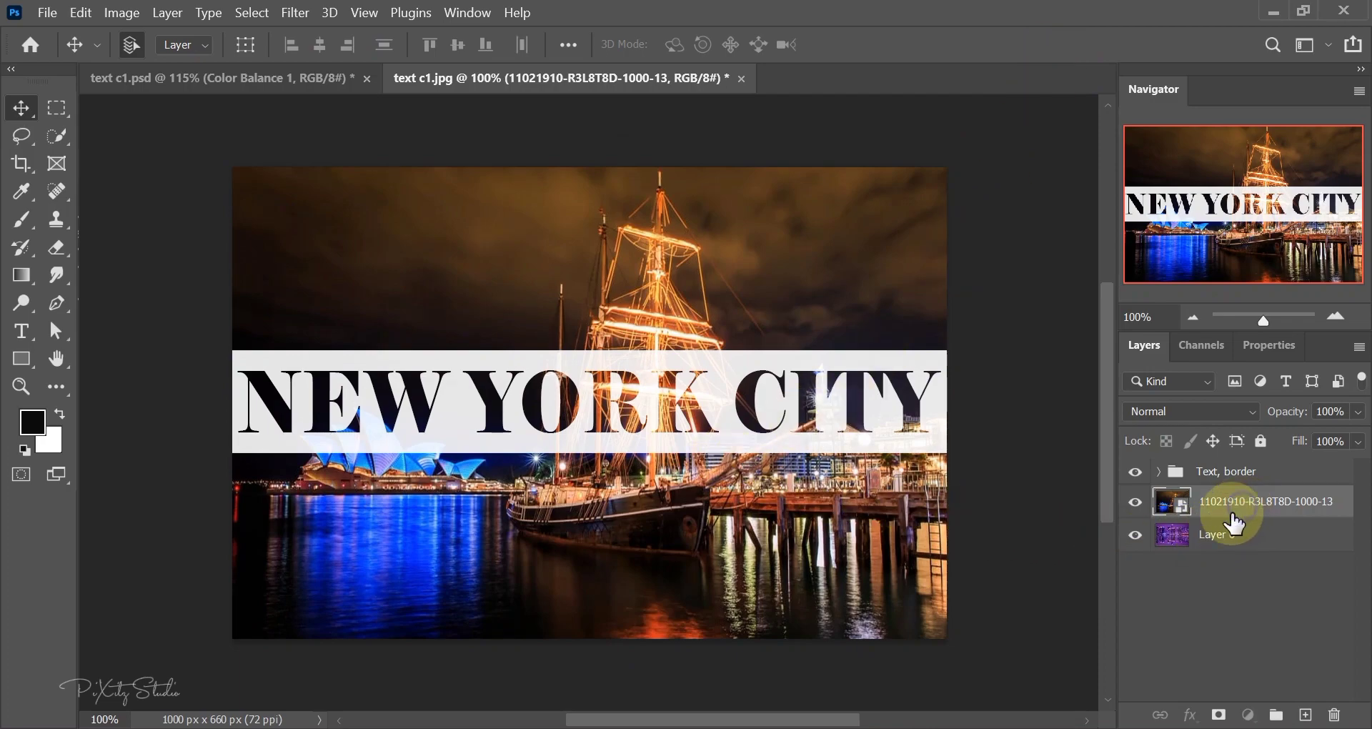
# Hide Layer 0, link the NEW YORK CITY text with its white band, and drag both lower
pyautogui.click(1134, 536)
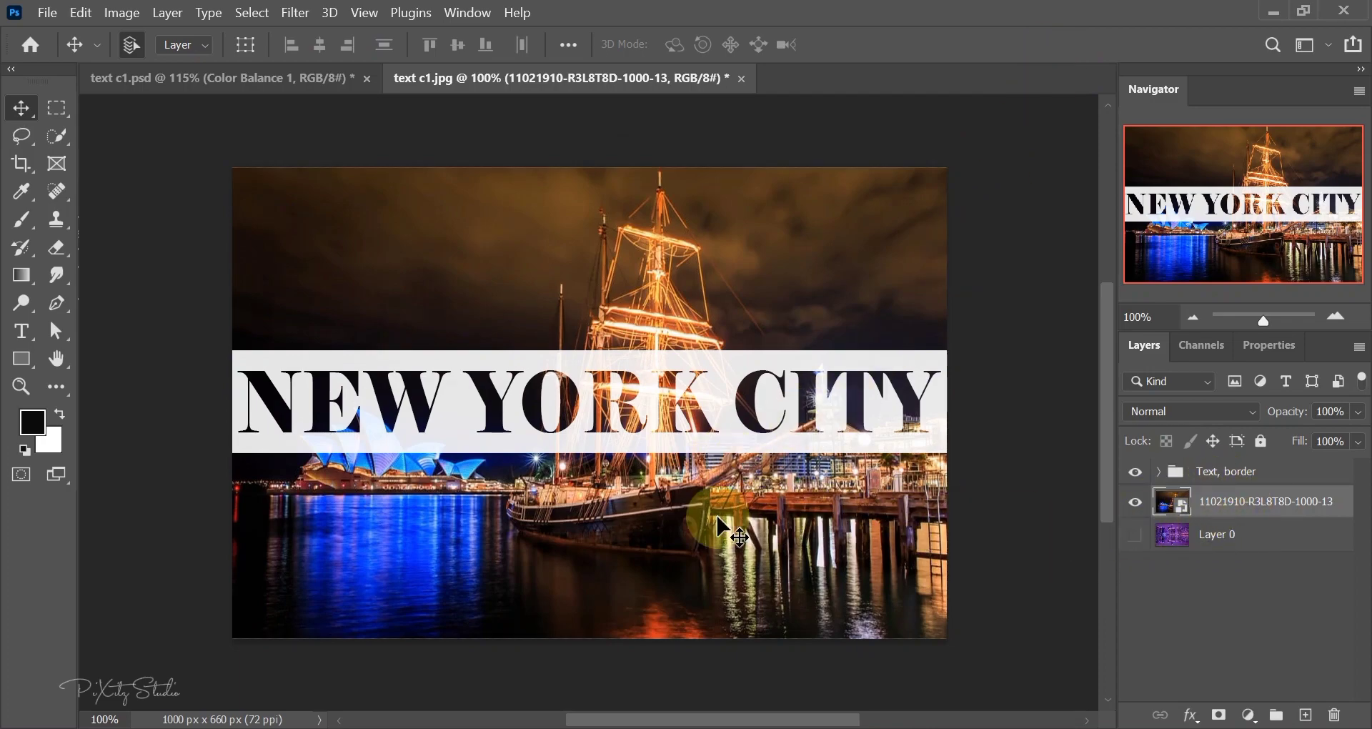
pyautogui.click(1159, 471)
pyautogui.click(1242, 518)
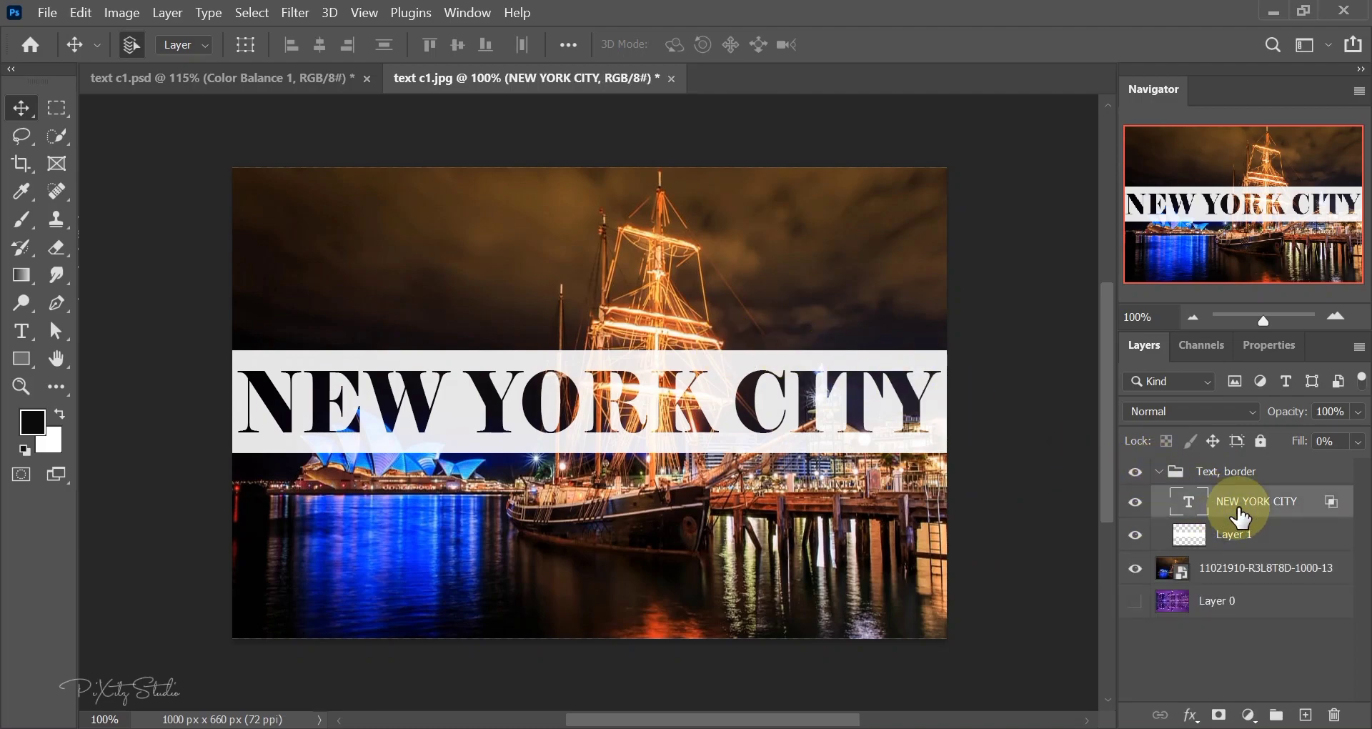
pyautogui.keyDown('shift'); pyautogui.click(1242, 536); pyautogui.keyUp('shift')
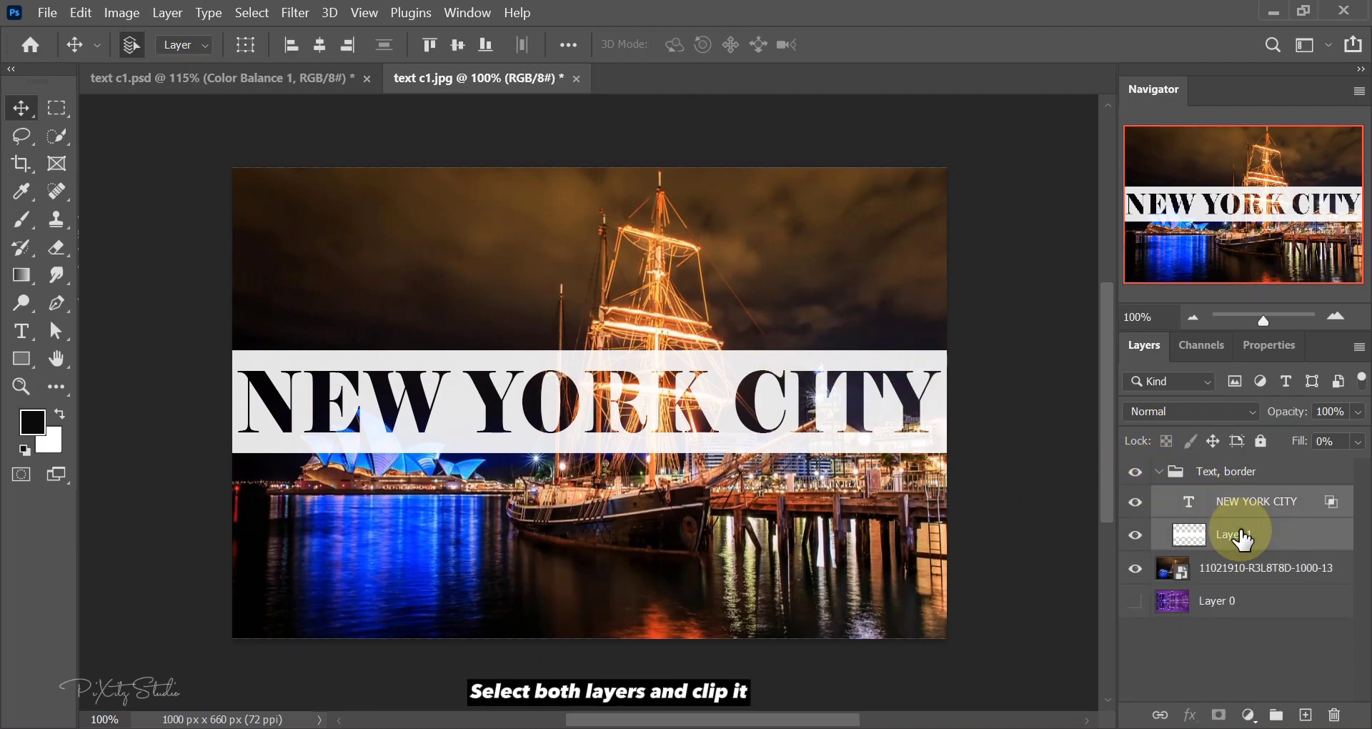
pyautogui.click(1160, 714)
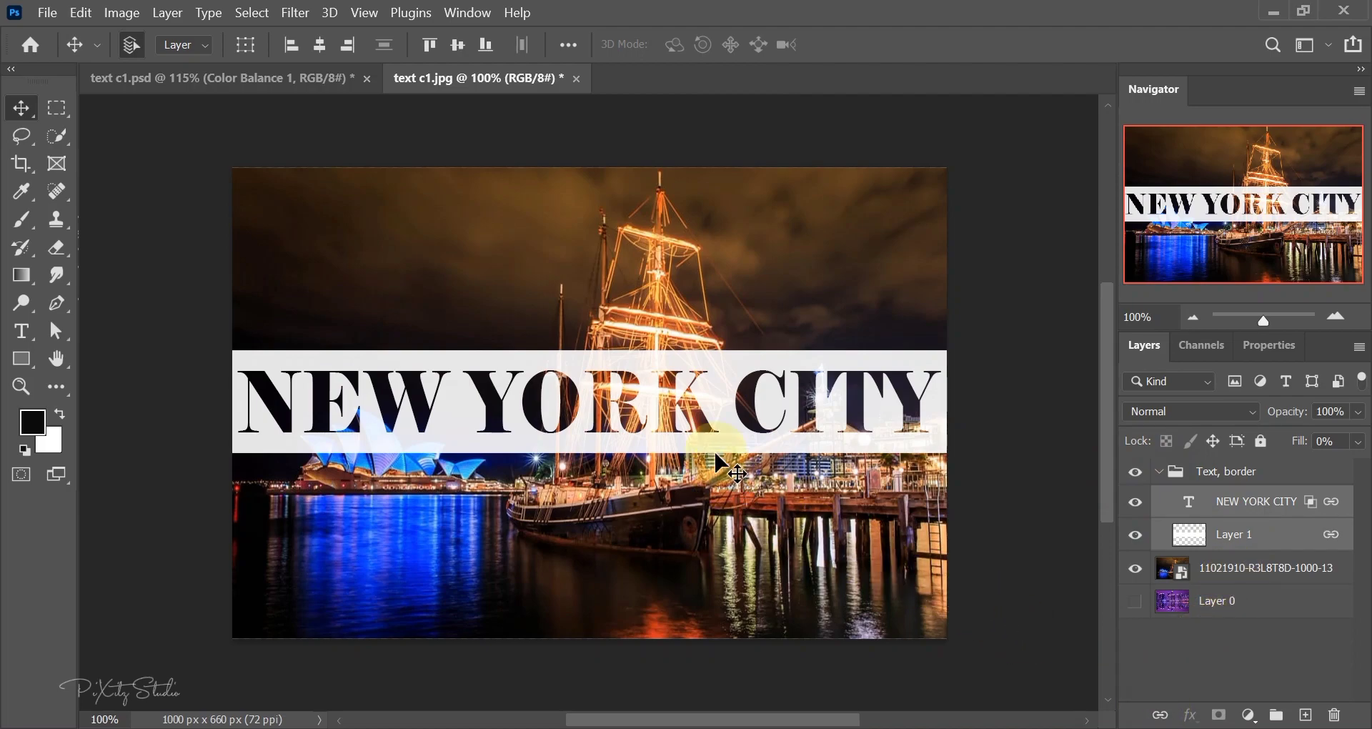
pyautogui.moveTo(720, 349); pyautogui.dragTo(729, 441)
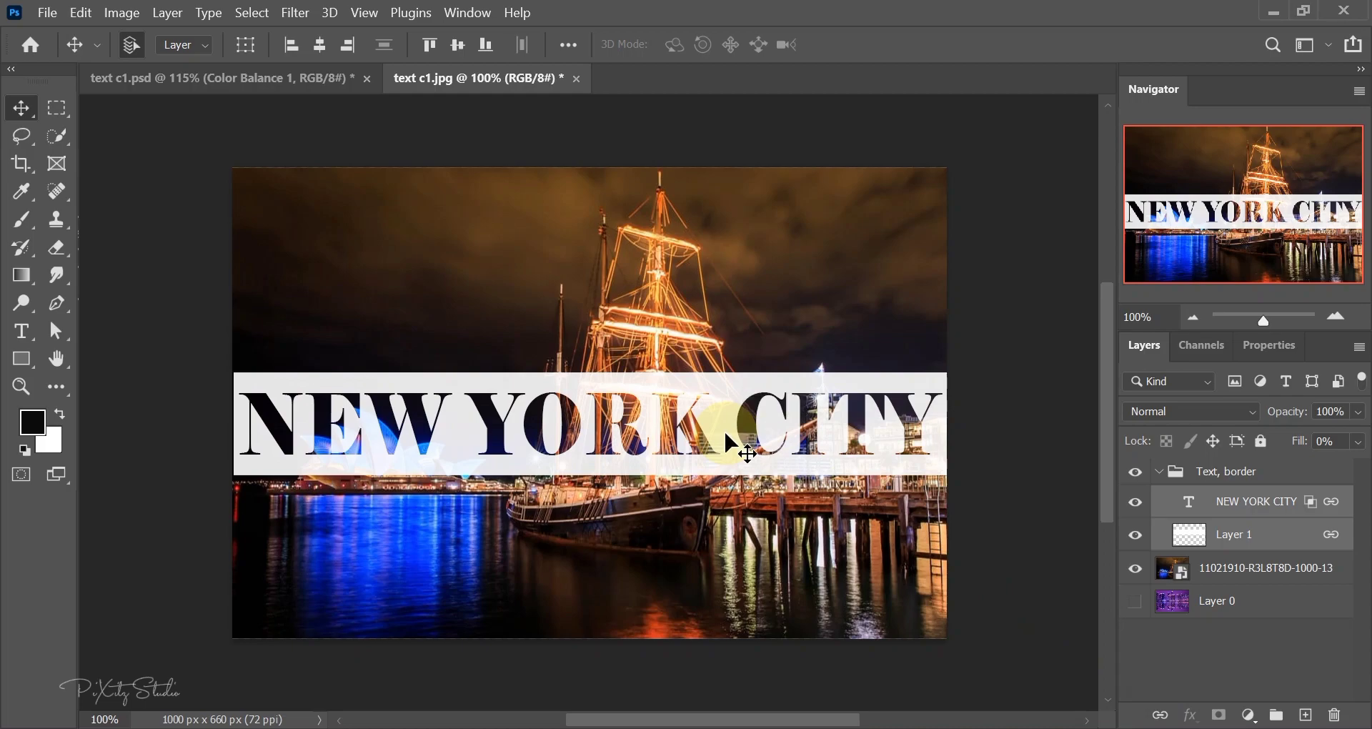